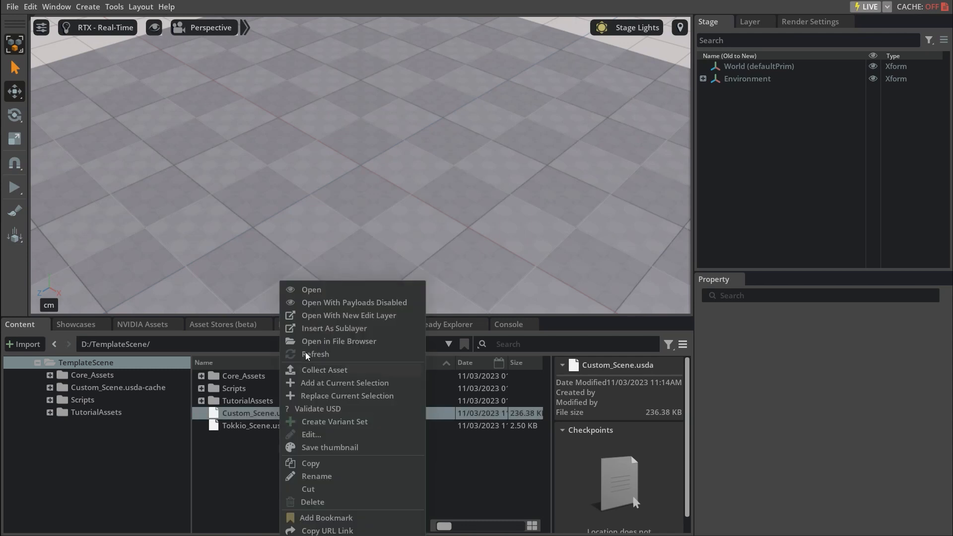
Open Custom_Scene.usda with script execution enabled, and play its animation briefly before stopping it.
click(309, 290)
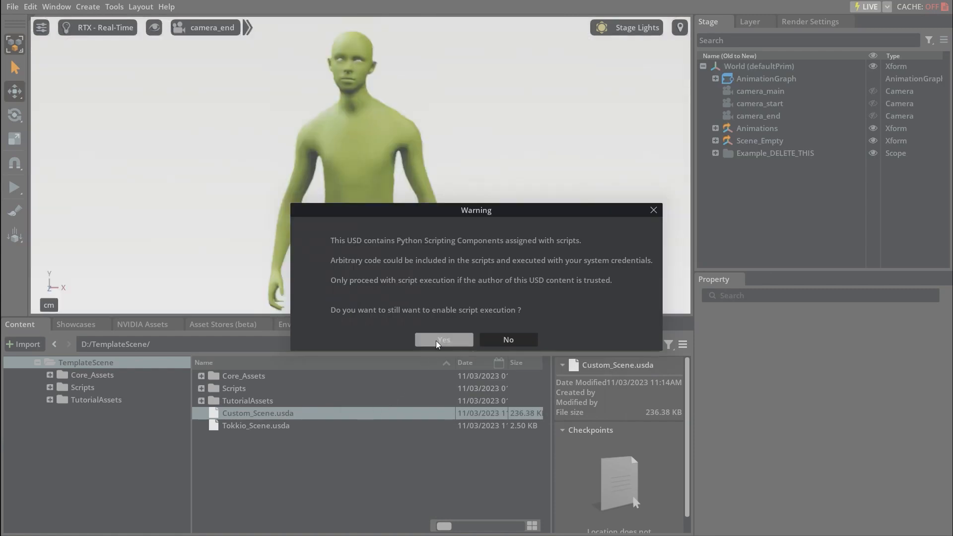
click(436, 340)
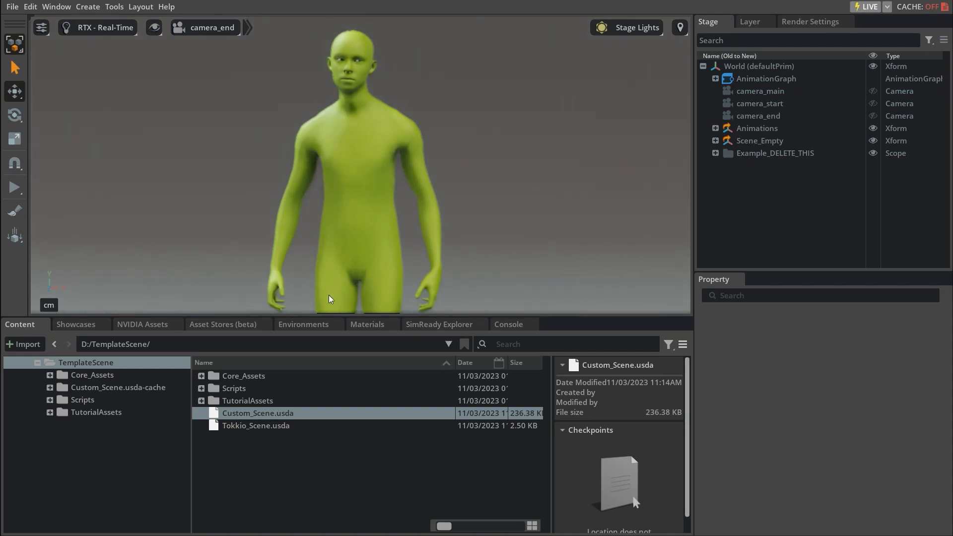
click(18, 189)
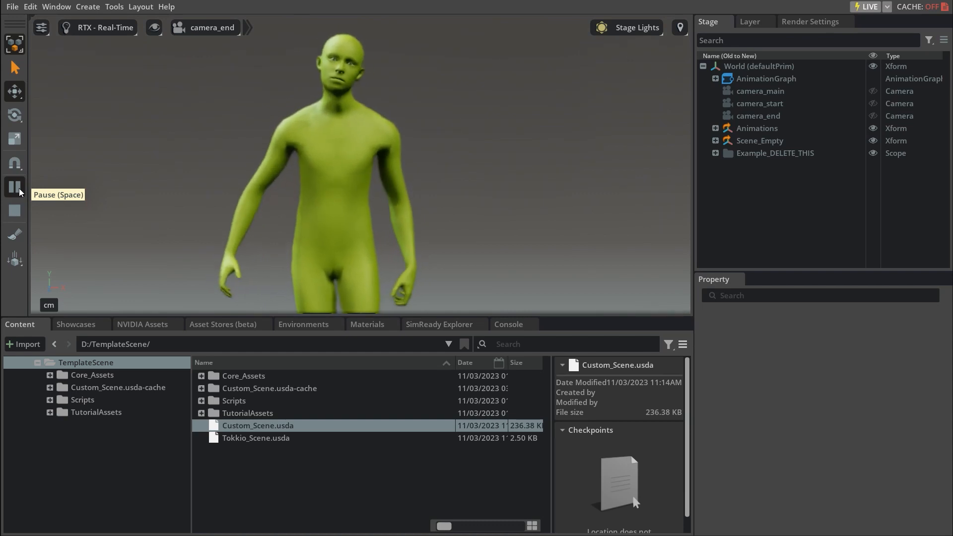
click(18, 212)
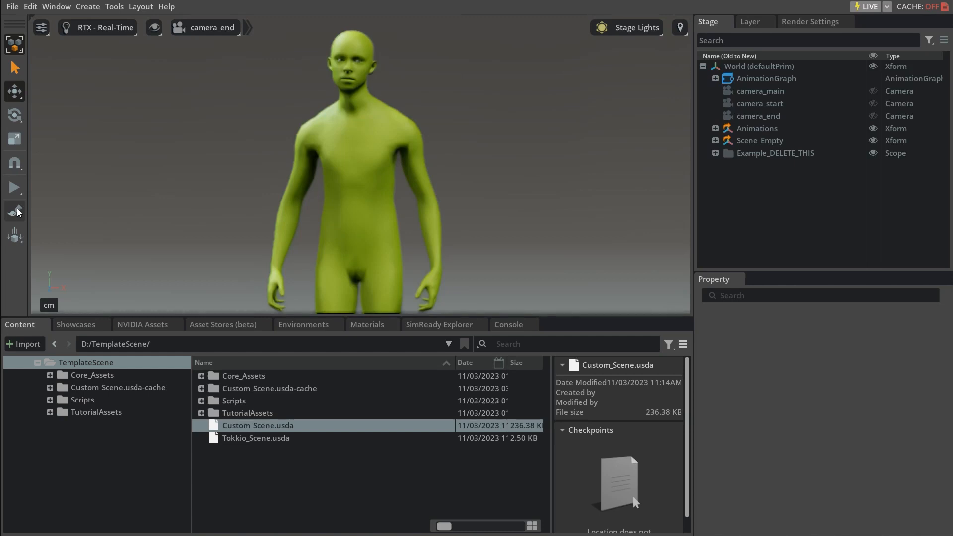
Delete the Example_DELETE_THIS scope with its placeholder character from the stage.
click(763, 155)
right_click(762, 156)
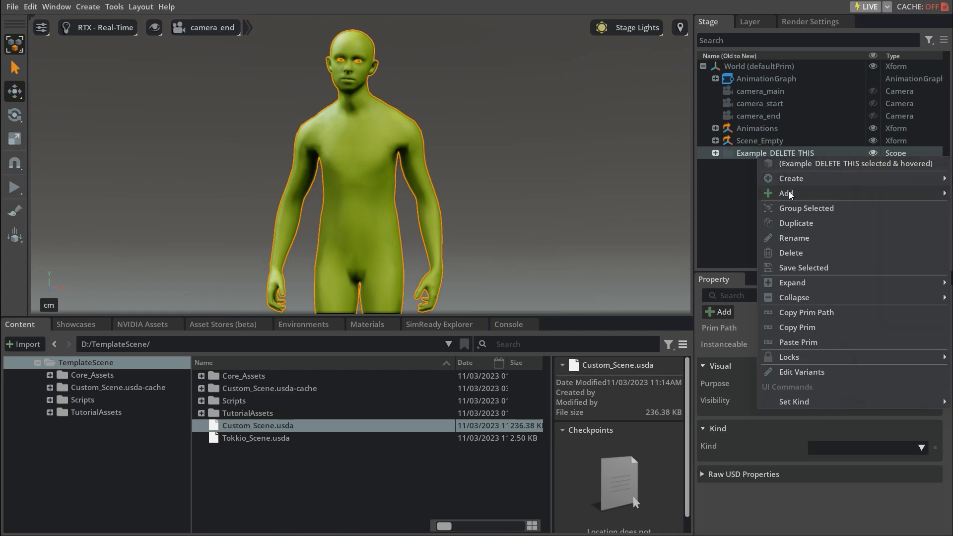
click(807, 255)
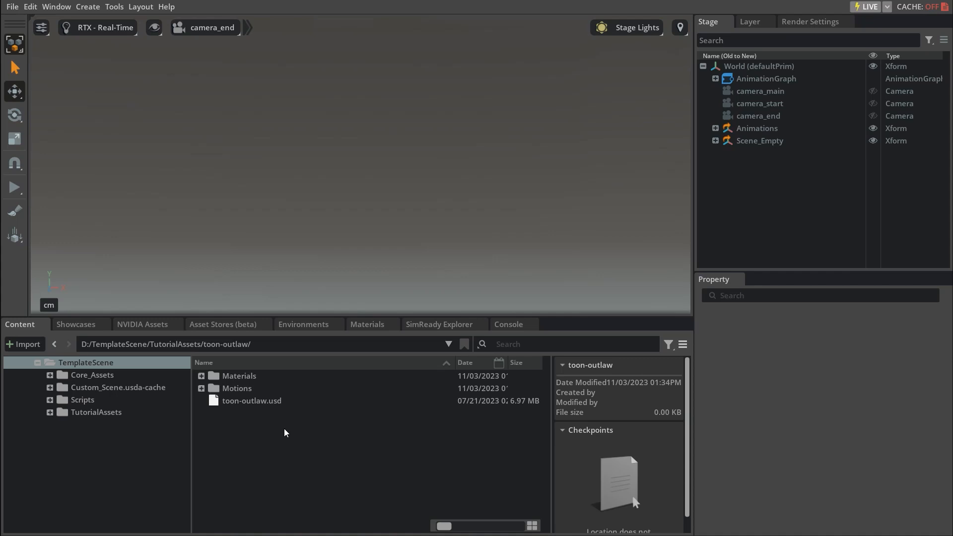
Place toon-outlaw.usd from the TutorialAssets/toon-outlaw folder into the scene and return the file browser to the TemplateScene folder.
drag(219, 401, 369, 276)
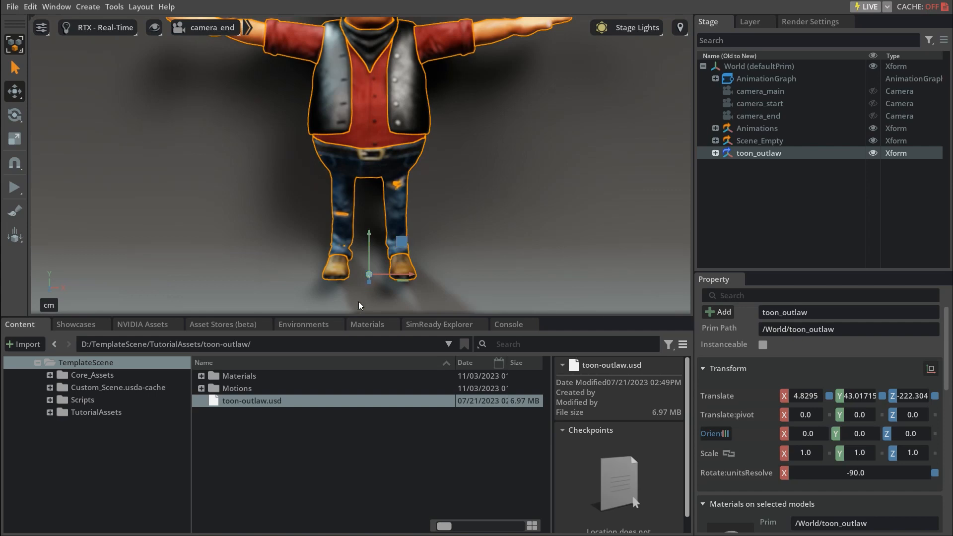
click(249, 379)
click(251, 400)
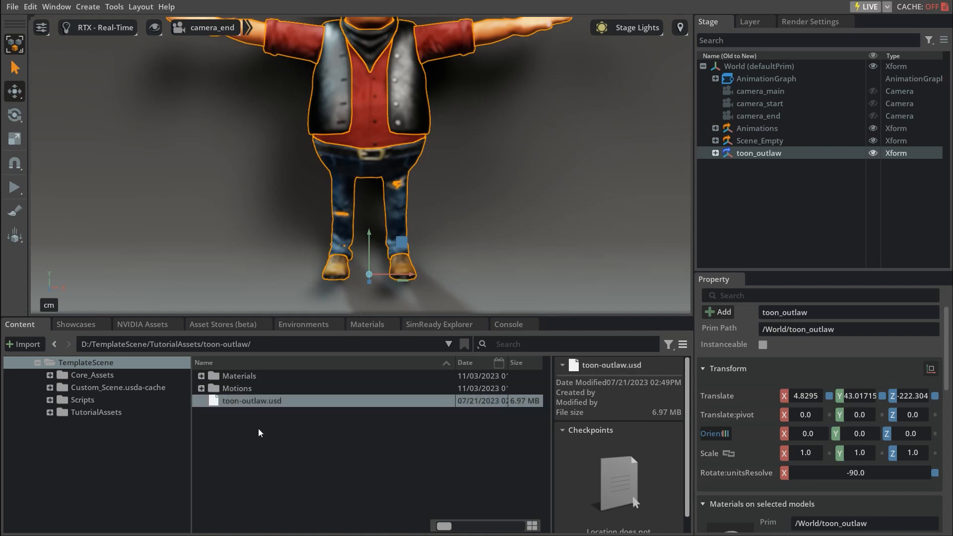
click(188, 342)
click(133, 343)
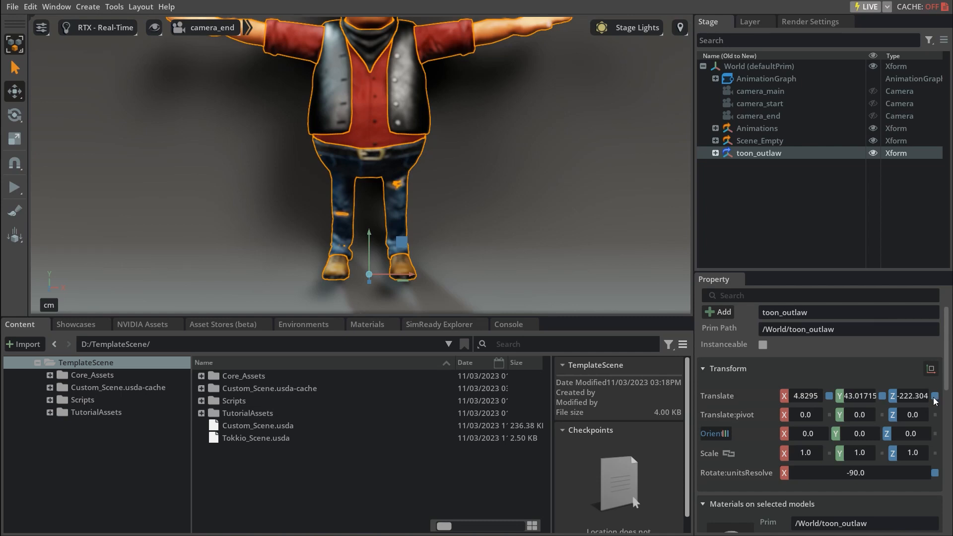
Set the toon_outlaw character's Y orientation to 0 and its X, Y and Z translation to 0.
mouse_move(857, 434)
mouse_down()
mouse_move(874, 433)
mouse_move(860, 433)
mouse_up()
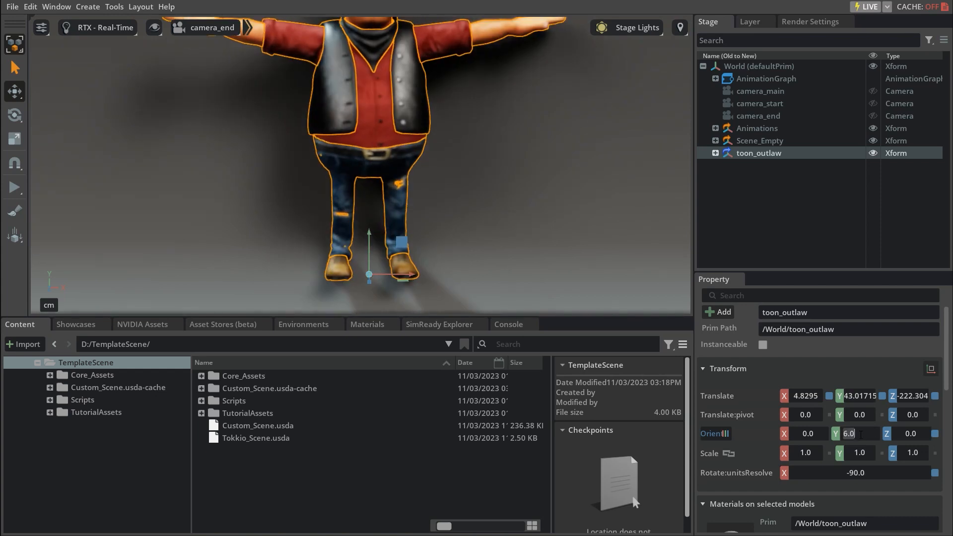
text(0)
double_click(813, 399)
text(0)
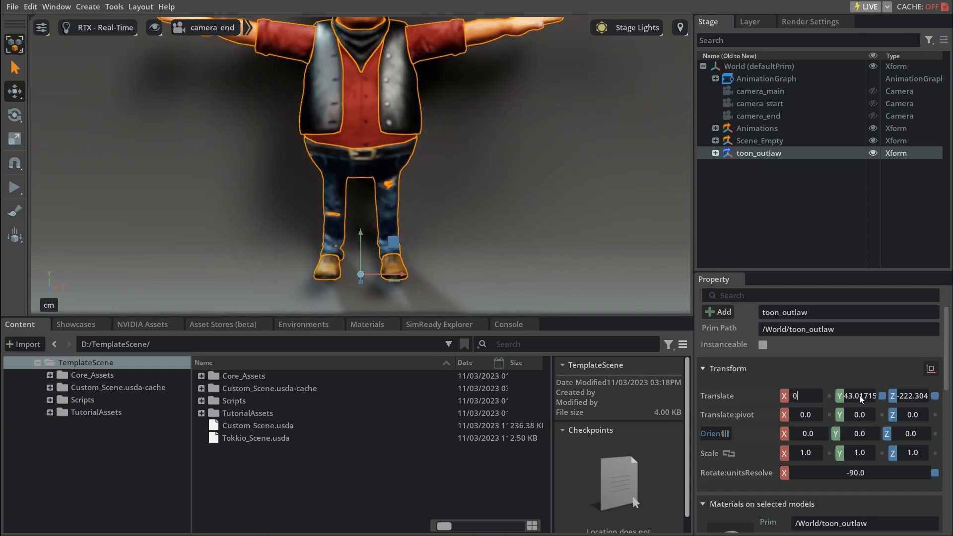
key(Return)
double_click(861, 399)
text(0)
key(Return)
double_click(906, 397)
text(0)
key(Return)
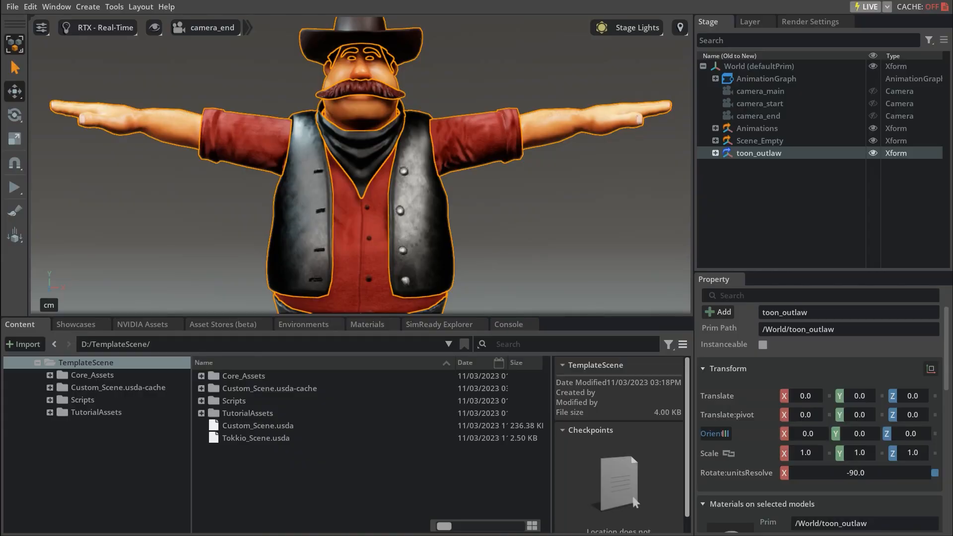
Open the Animation Retargeting window and dock it as a wide column beside the stage and property panels.
click(57, 7)
mouse_move(72, 31)
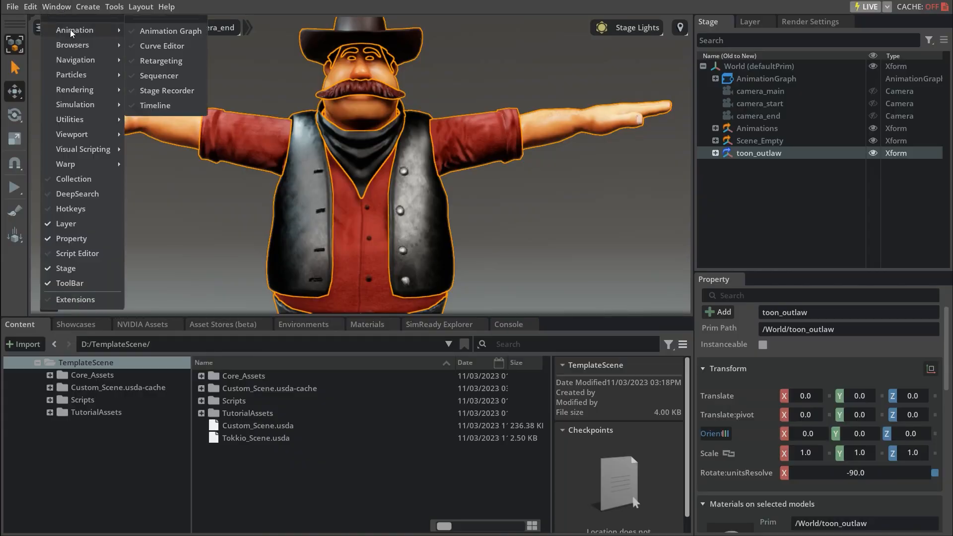
click(163, 65)
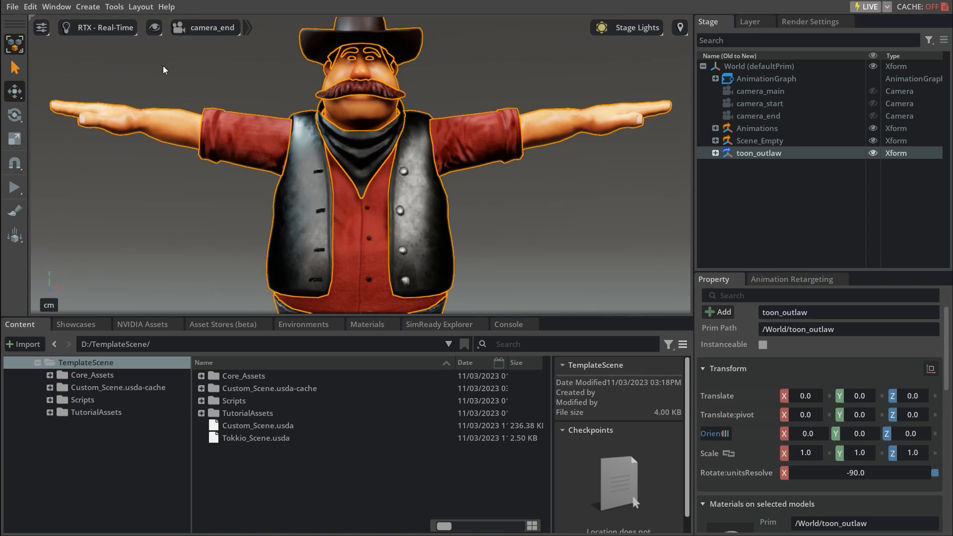
click(793, 278)
drag(793, 276, 940, 280)
drag(697, 238, 390, 230)
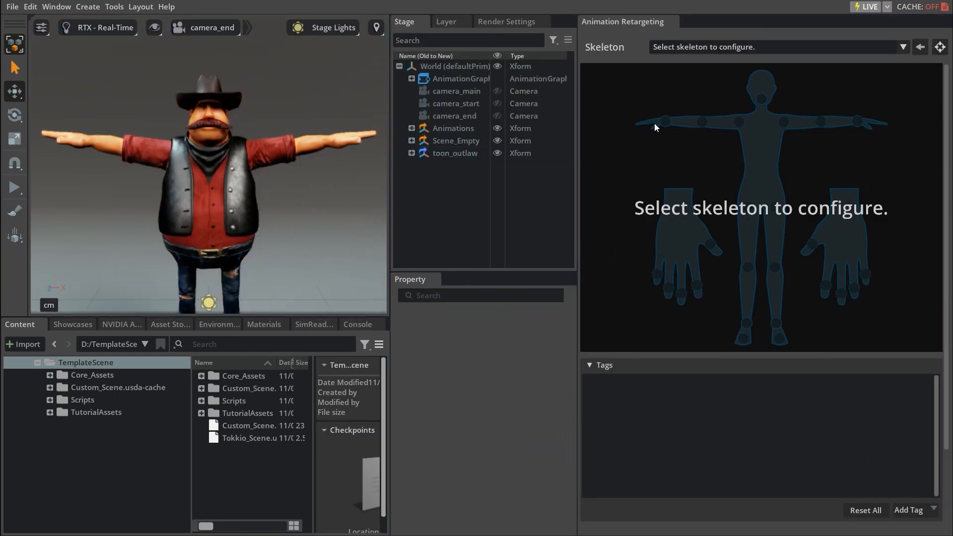
Choose the toon_outlaw skeleton for retargeting and look through its joint tags.
click(681, 48)
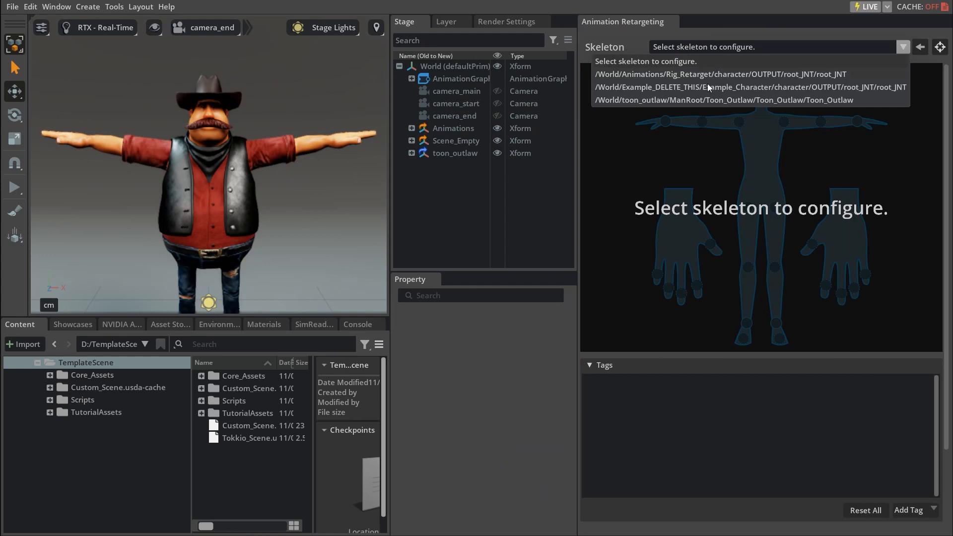
click(712, 100)
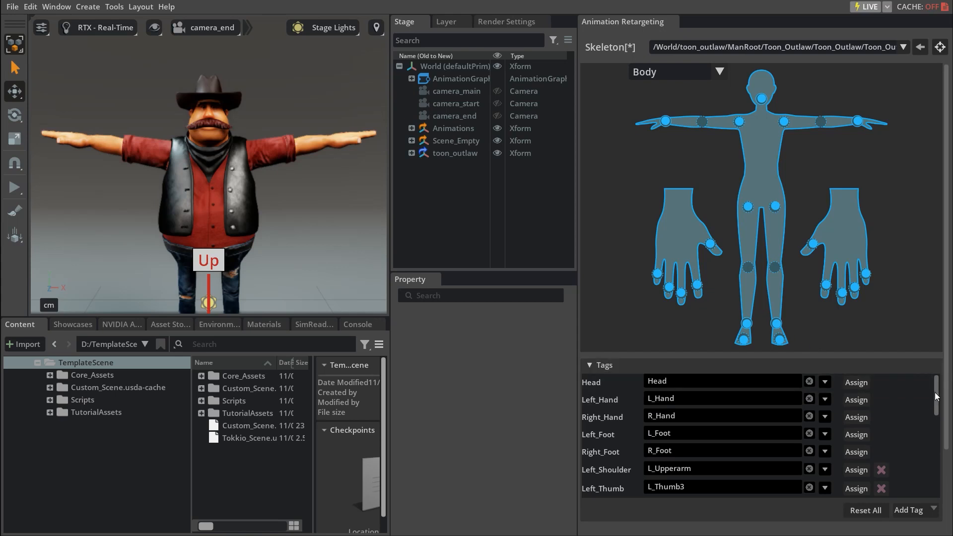
mouse_move(938, 393)
mouse_down()
mouse_move(931, 473)
mouse_move(928, 396)
mouse_up()
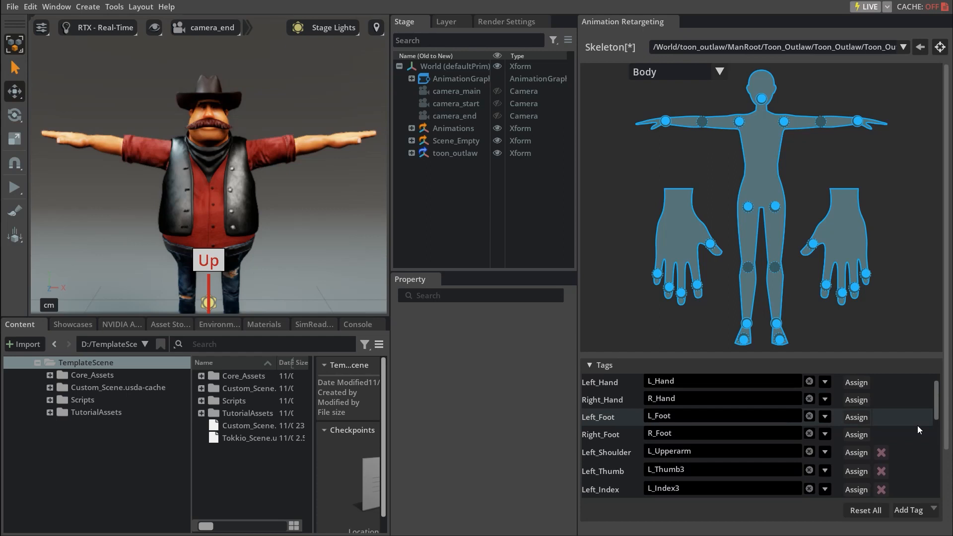
Remove the Left_Thumb tag, then add it again as a body tag assigned to the L_Thumb3 joint.
click(887, 472)
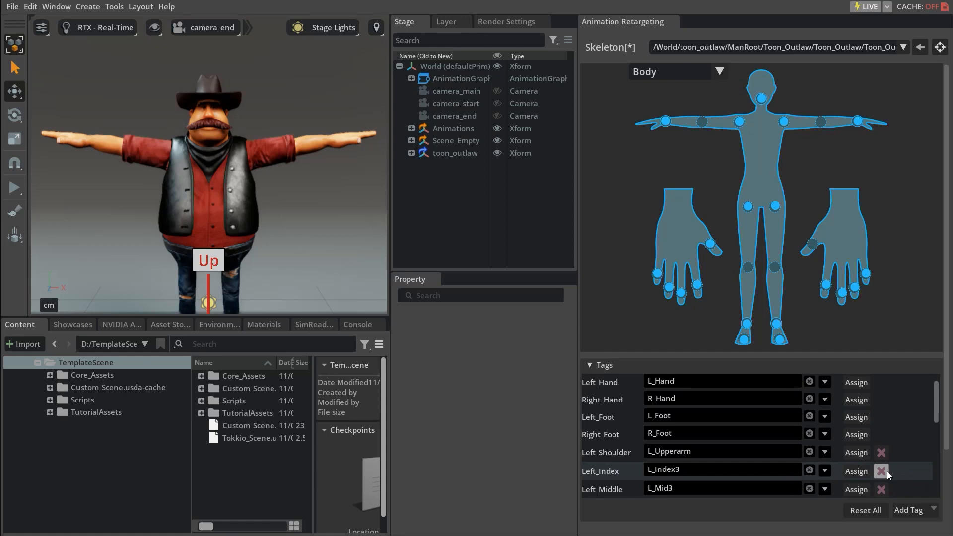
click(930, 511)
mouse_move(923, 521)
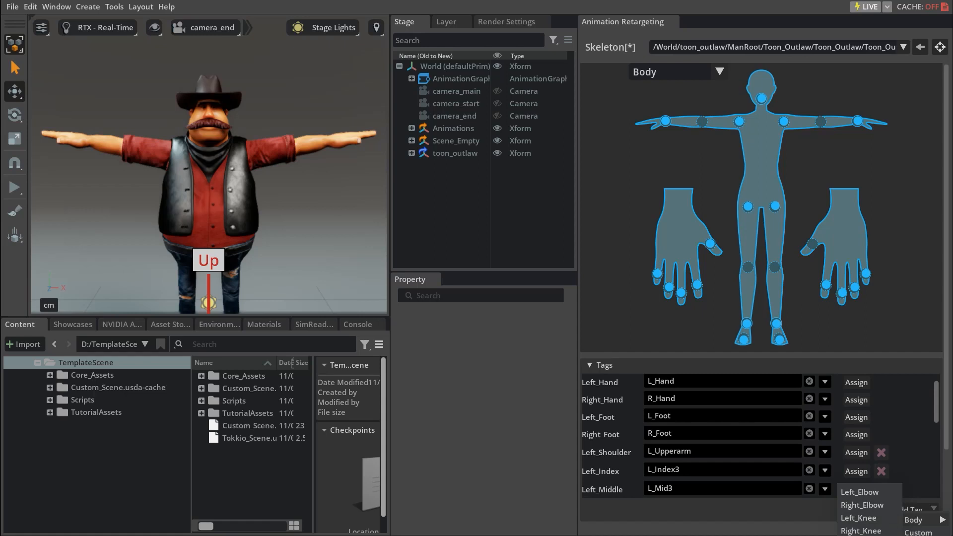
click(863, 534)
drag(937, 393, 904, 478)
click(760, 490)
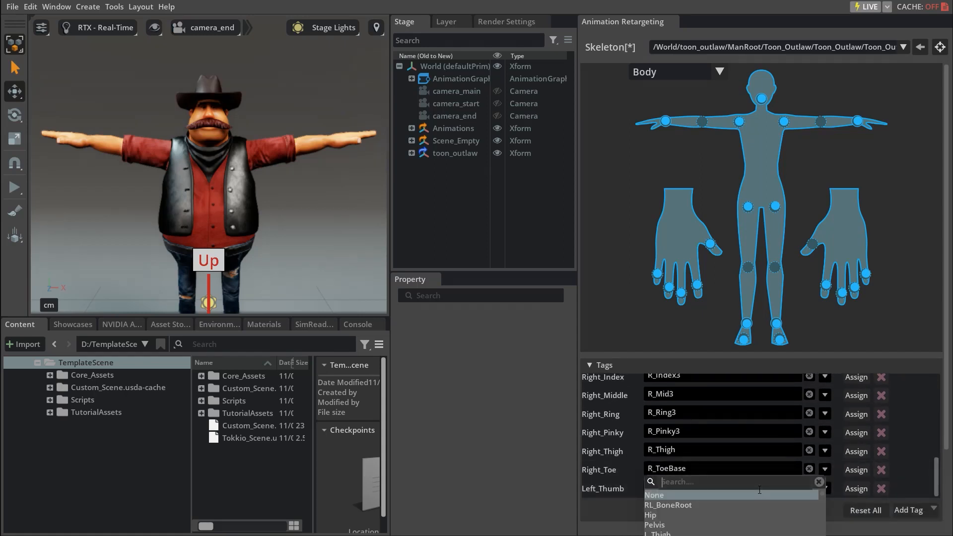
text(thumb)
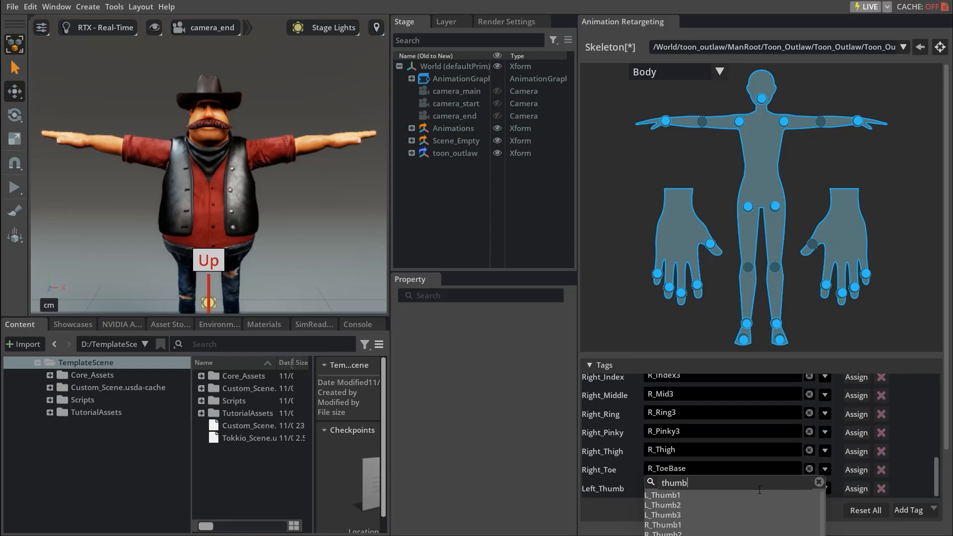
click(695, 514)
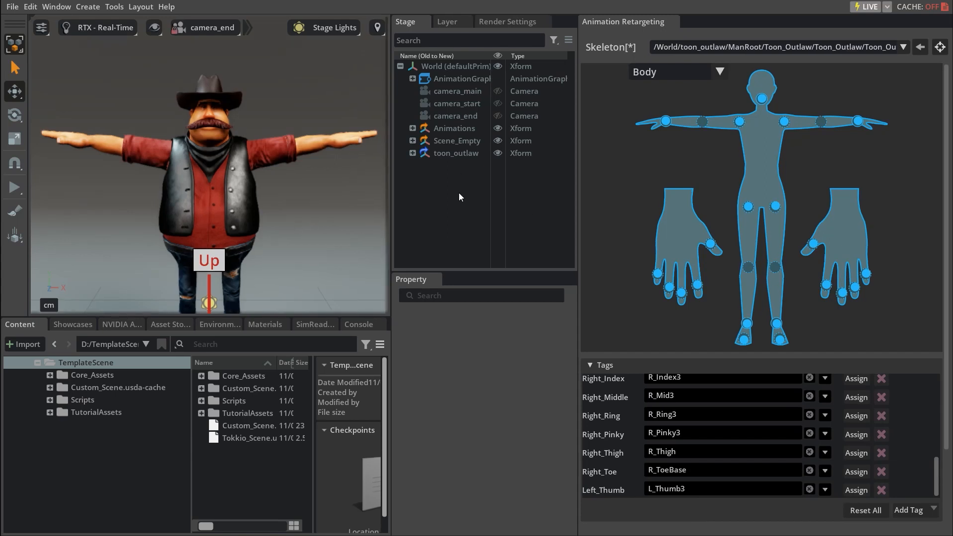
Widen the stage tree, expand toon_outlaw and select its Toon_Outlaw prim of type Skeleton.
drag(391, 201, 206, 194)
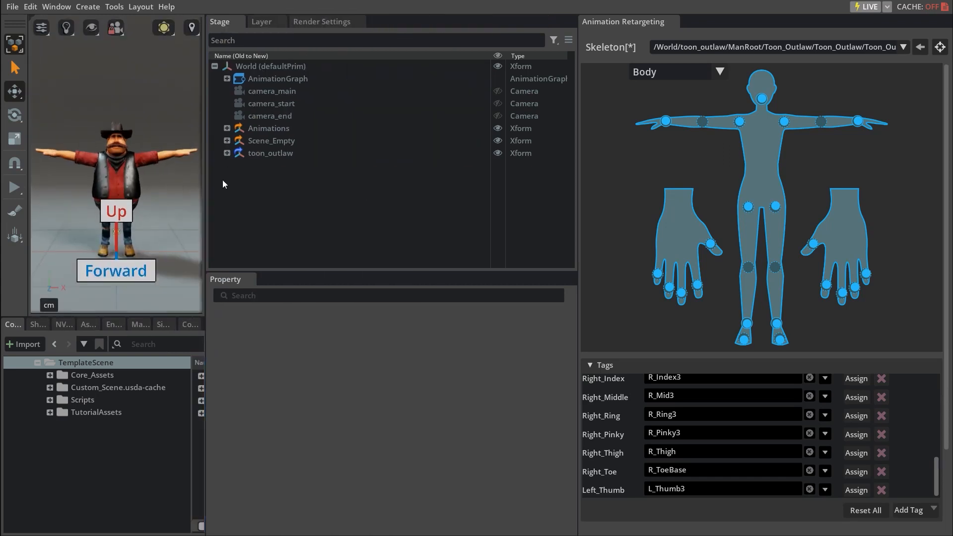
click(227, 153)
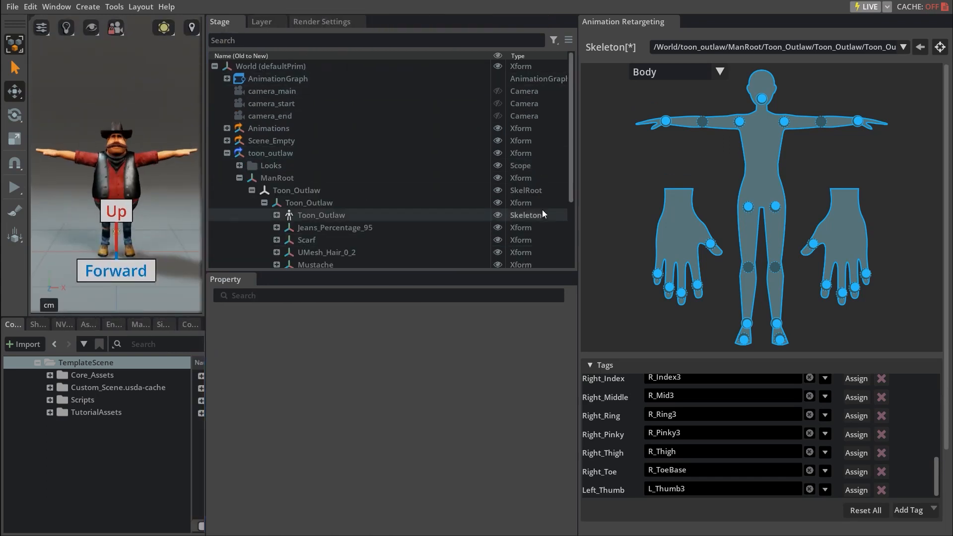
drag(570, 125, 574, 185)
click(334, 129)
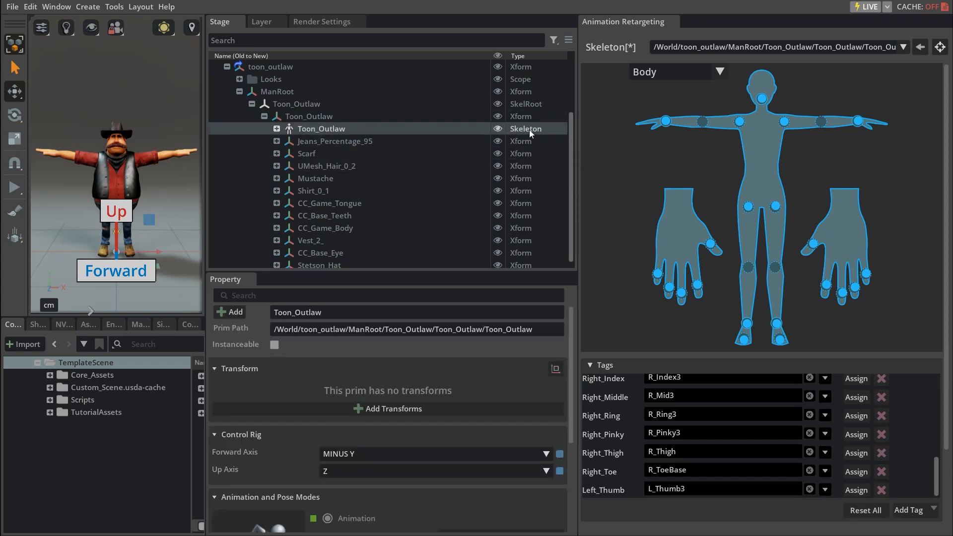
Set the Toon_Outlaw skeleton's animation source to DemoAnimation under the Rig_Retarget character's root_JNT skeleton.
drag(571, 335, 543, 387)
click(509, 392)
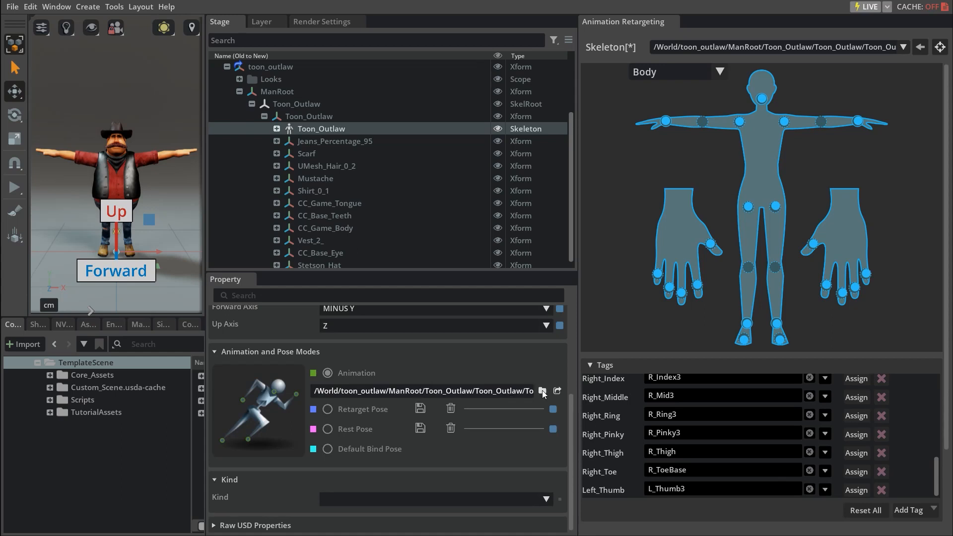
click(543, 391)
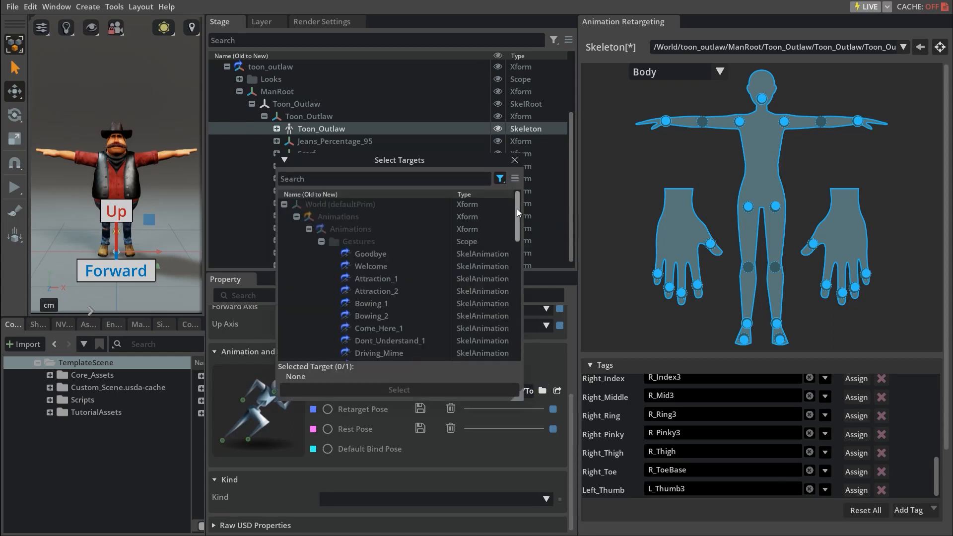
scroll(520, 238, down, 1)
drag(523, 269, 522, 344)
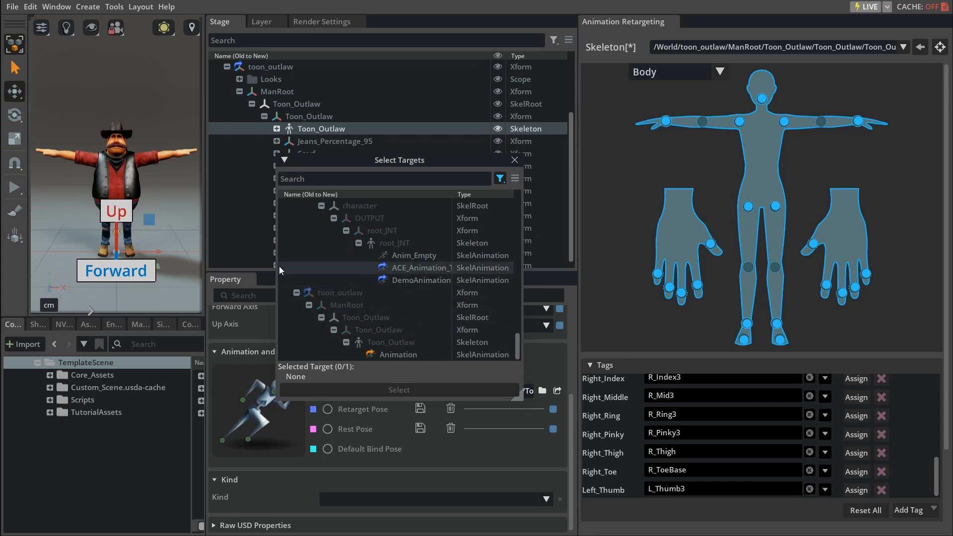
drag(276, 268, 195, 267)
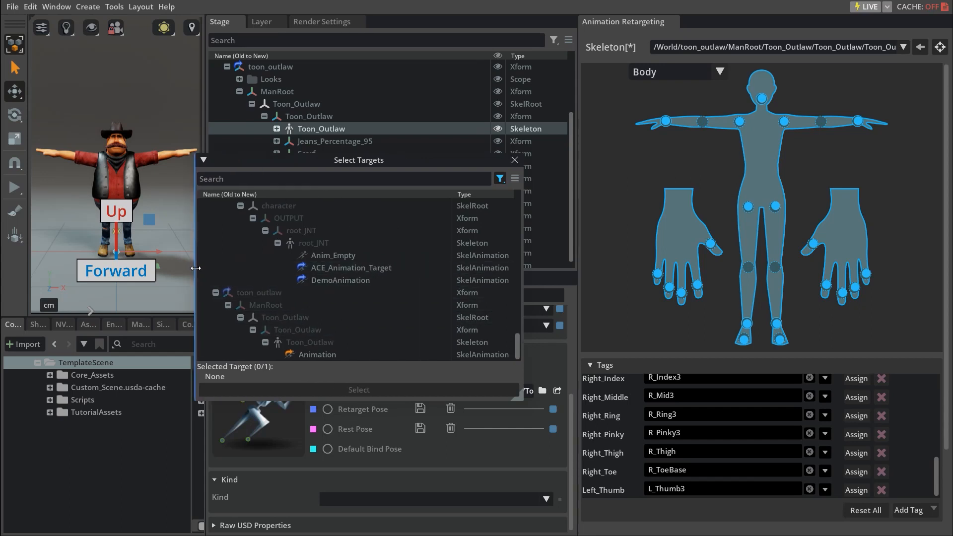
click(377, 282)
click(373, 387)
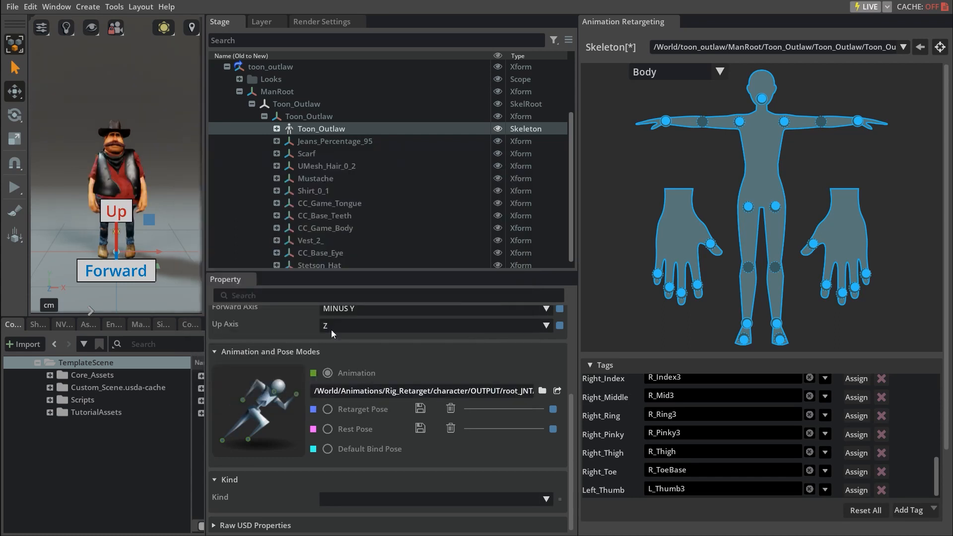
Enlarge the viewport, play the retargeted animation and inspect the character's motion through the Perspective camera.
drag(206, 243, 388, 251)
click(14, 186)
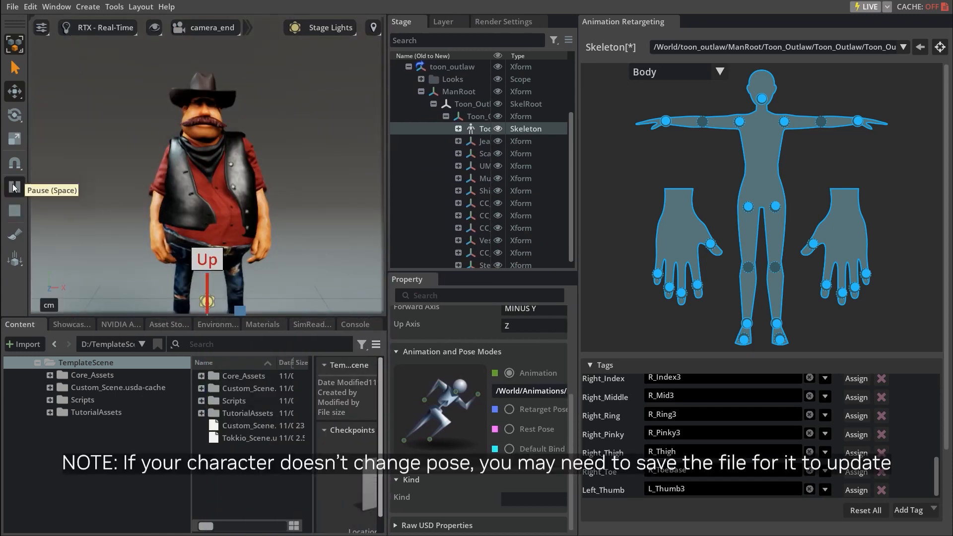
click(205, 27)
click(209, 70)
click(308, 108)
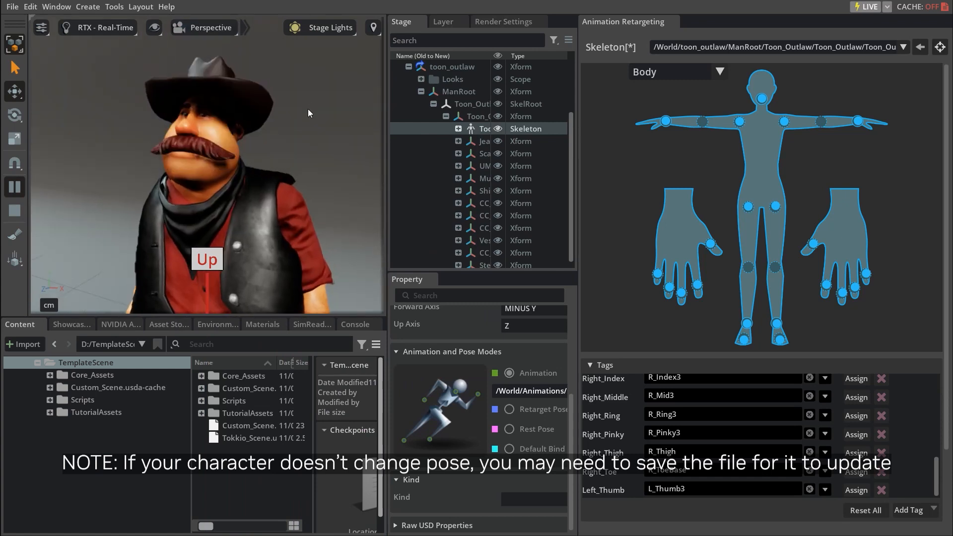
scroll(303, 97, down, 4)
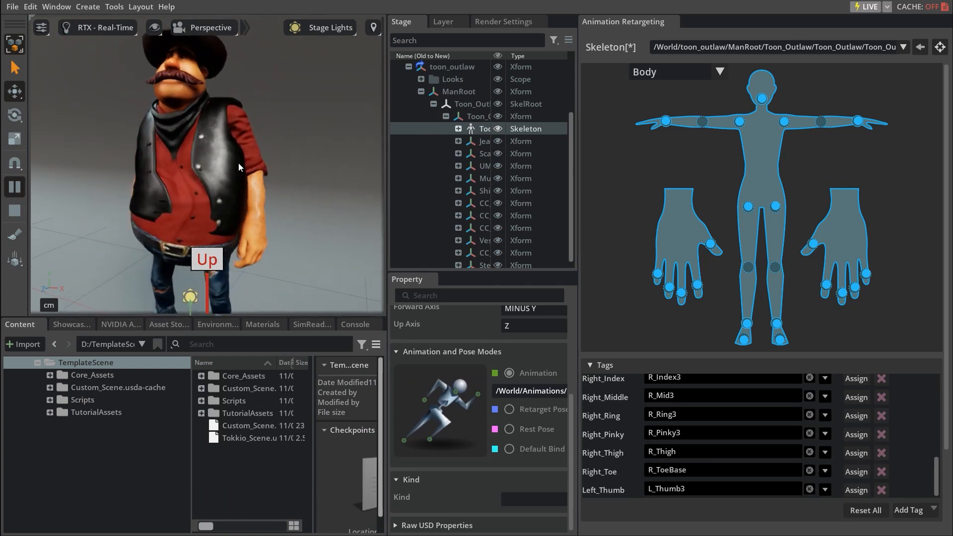
scroll(222, 152, up, 10)
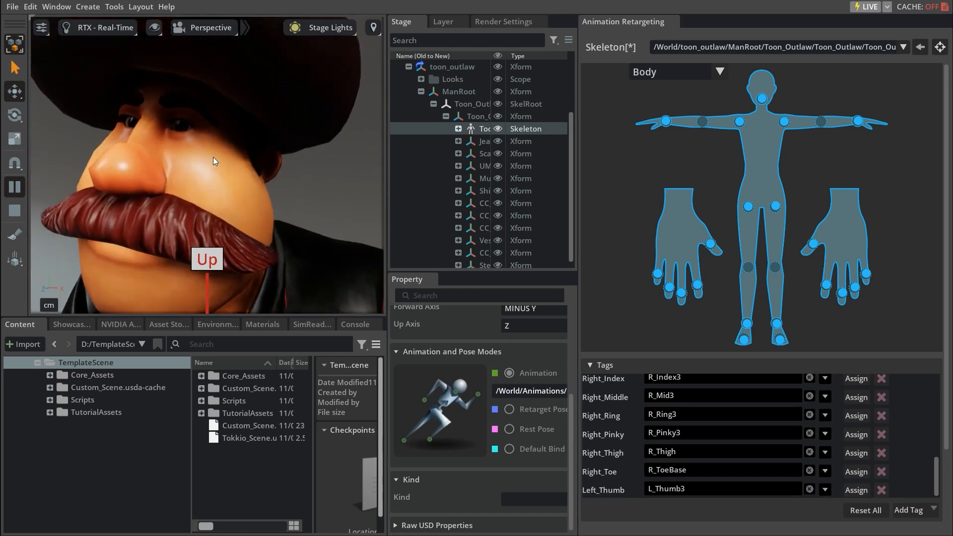
Zoom out to view the whole outlaw character in motion, and halt the animation playback.
scroll(213, 159, down, 10)
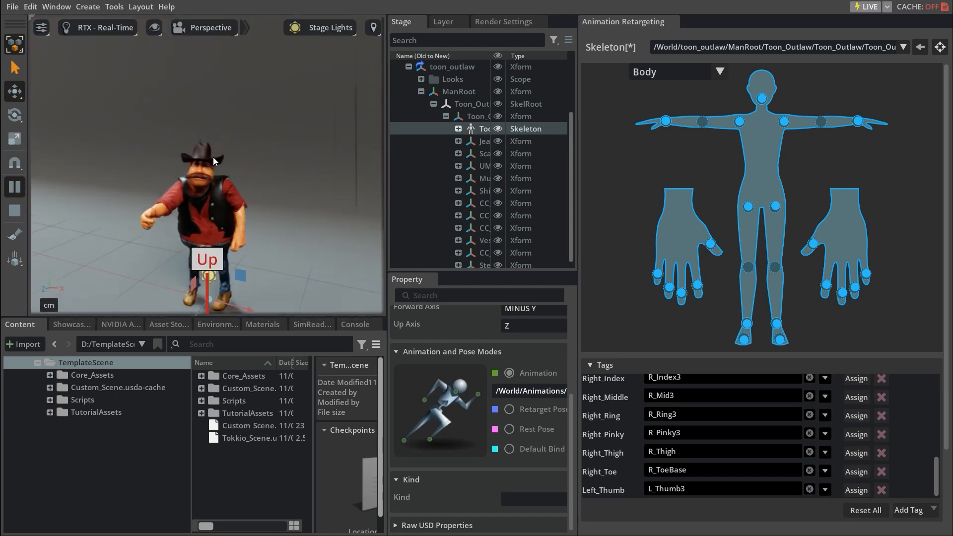
scroll(225, 174, down, 2)
scroll(223, 158, up, 2)
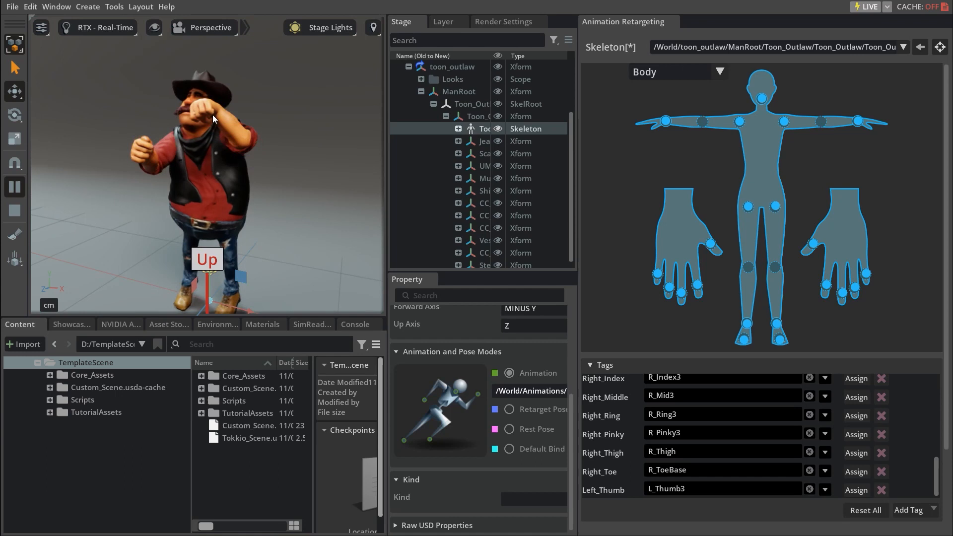
click(14, 187)
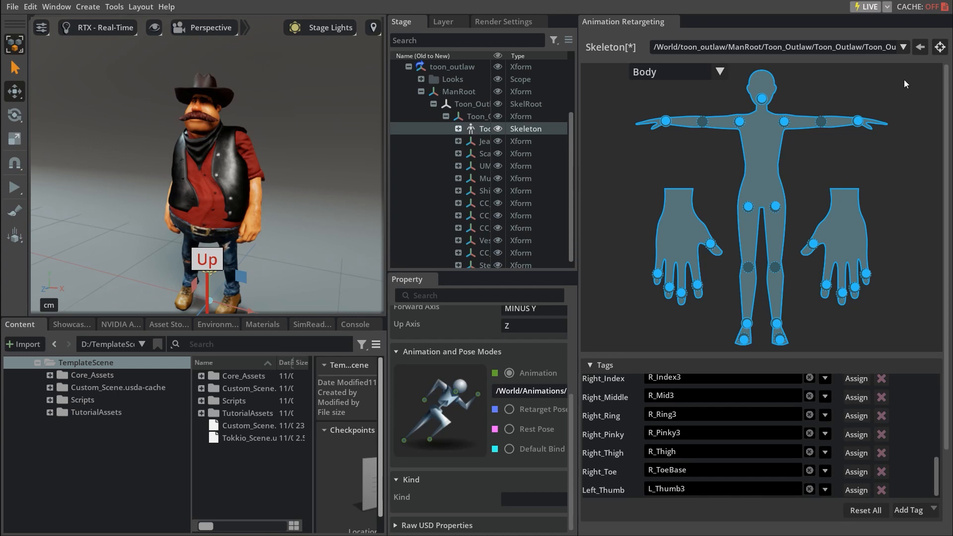
Inspect the tags of the Rig_Retarget root_JNT skeleton in Animation Retargeting, and switch back to the Toon_Outlaw skeleton.
click(902, 48)
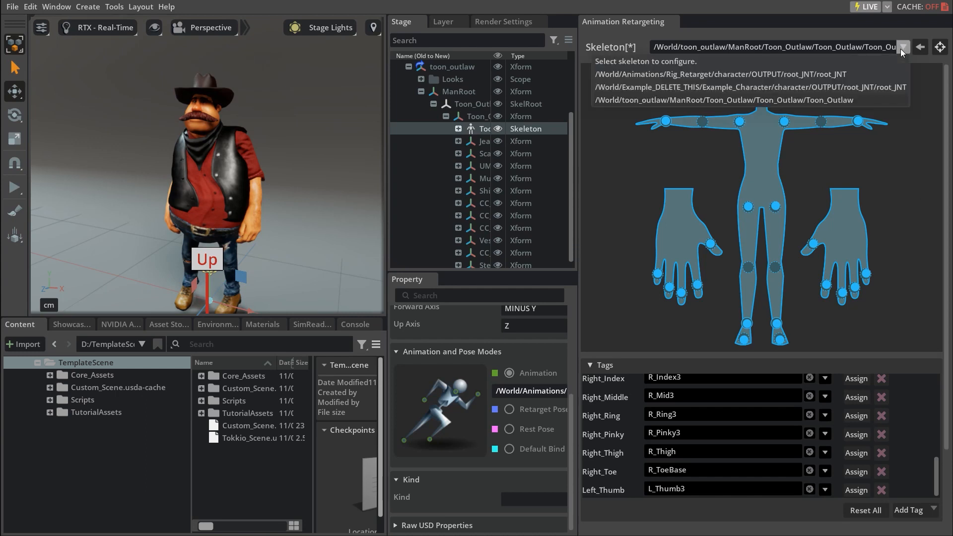
click(819, 73)
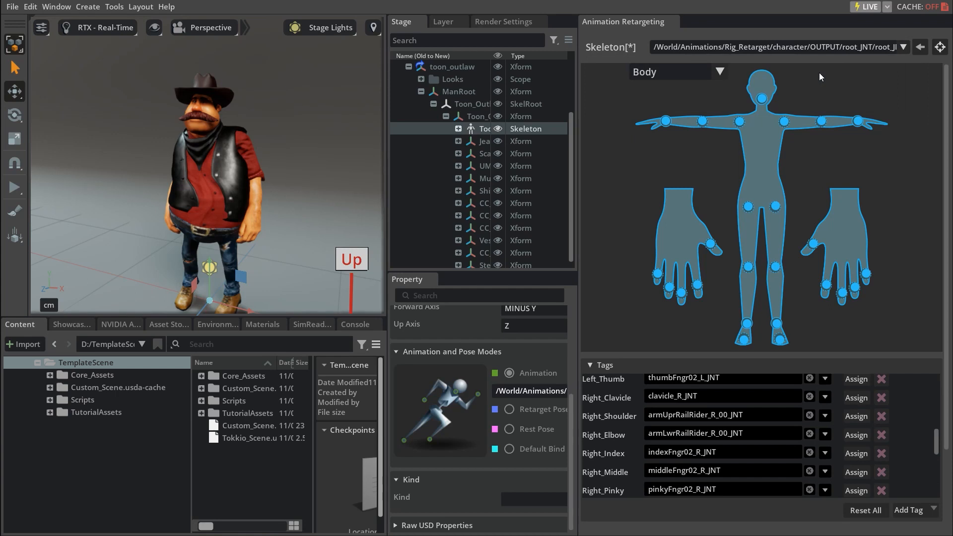
drag(939, 453, 936, 402)
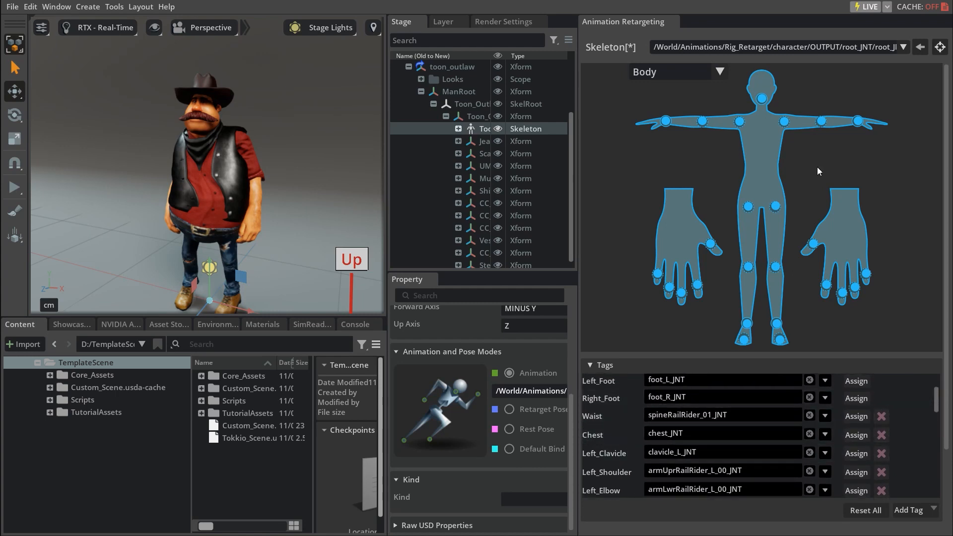
click(902, 50)
click(848, 97)
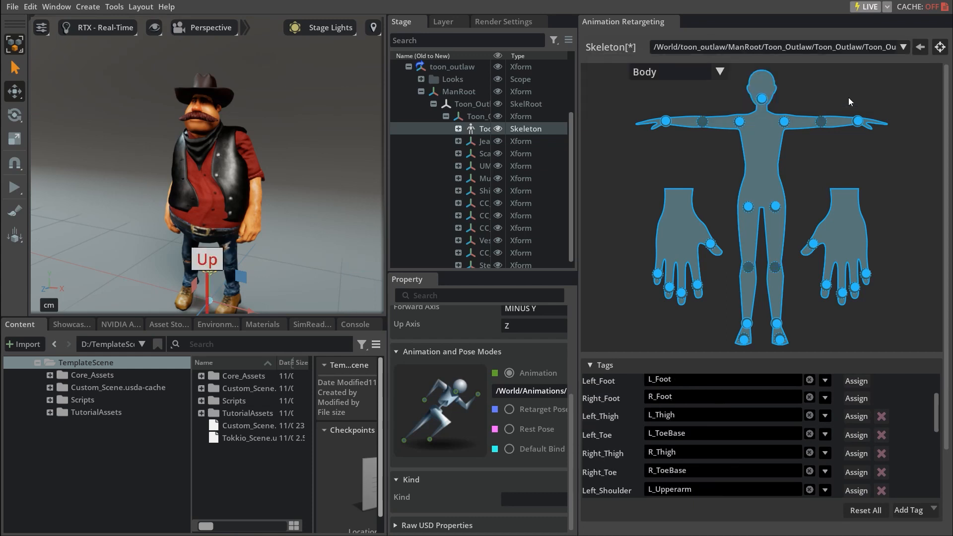
Add a custom retargeting tag named Chest to the Toon_Outlaw skeleton and assign it to the Spine02 joint.
click(922, 507)
click(922, 529)
drag(938, 407, 937, 474)
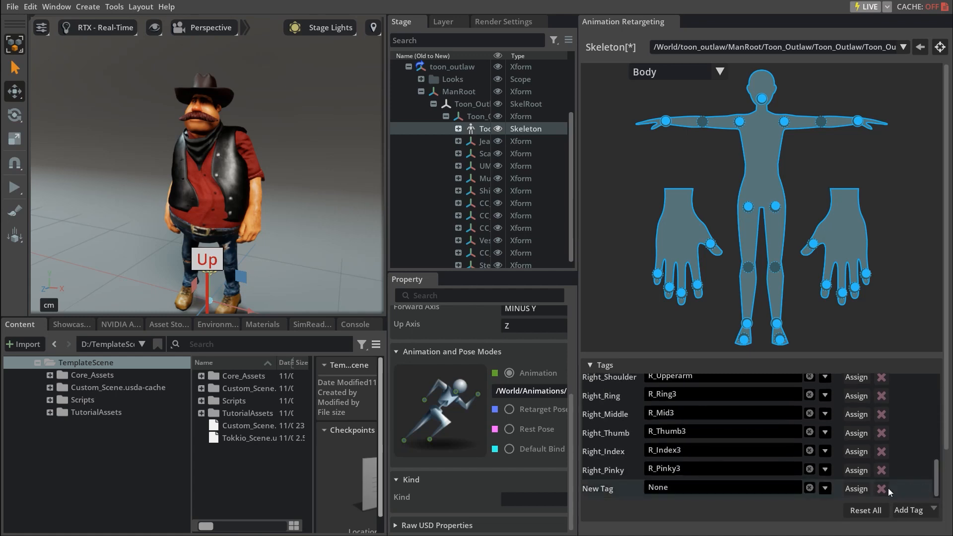
double_click(604, 488)
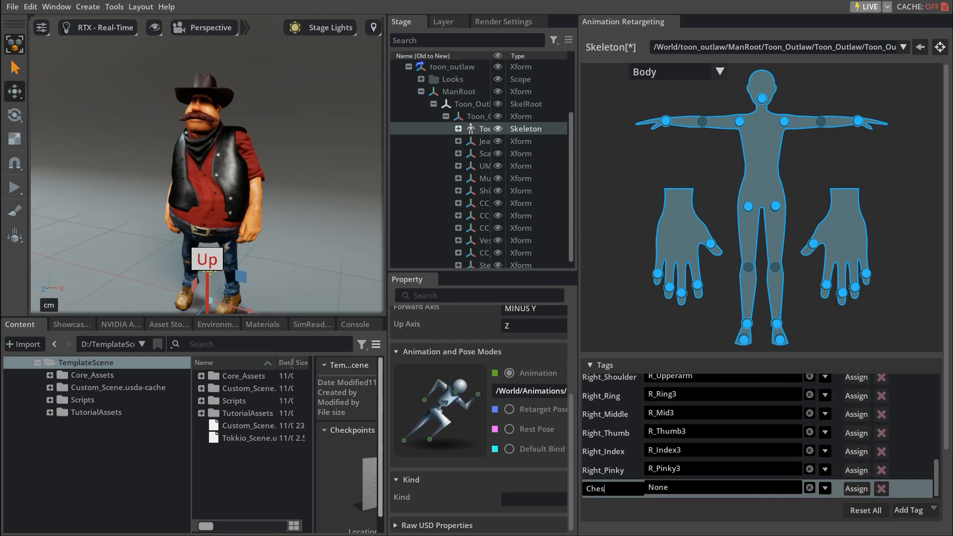
click(671, 488)
text(spine)
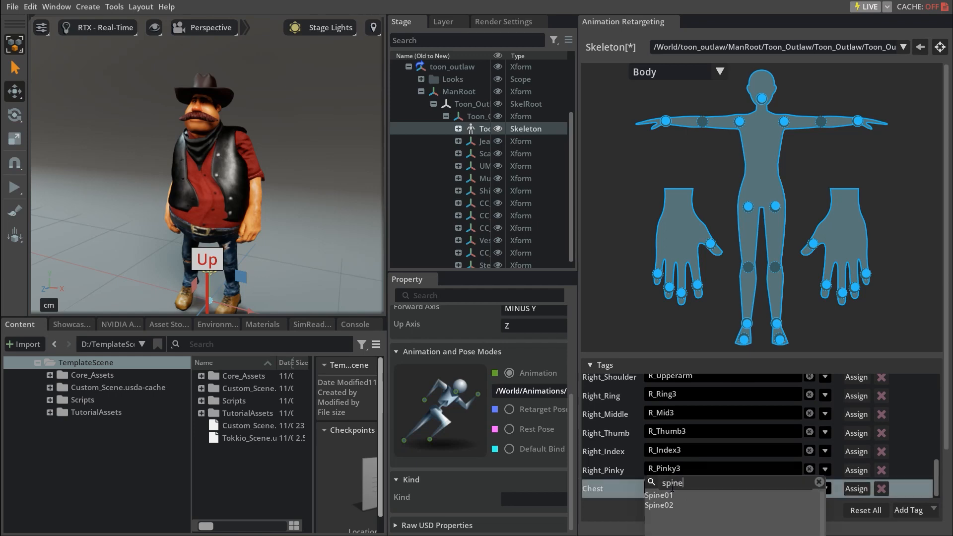
click(669, 504)
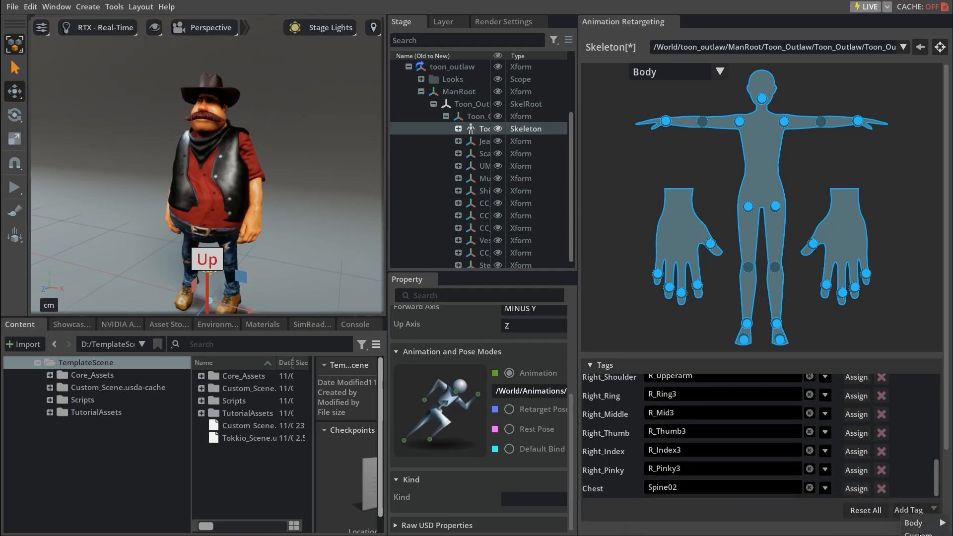
Add a custom tag named Waist assigned to the Spine01 joint, and play the animation briefly to check the torso motion.
click(914, 478)
double_click(610, 490)
text(Waist)
key(Return)
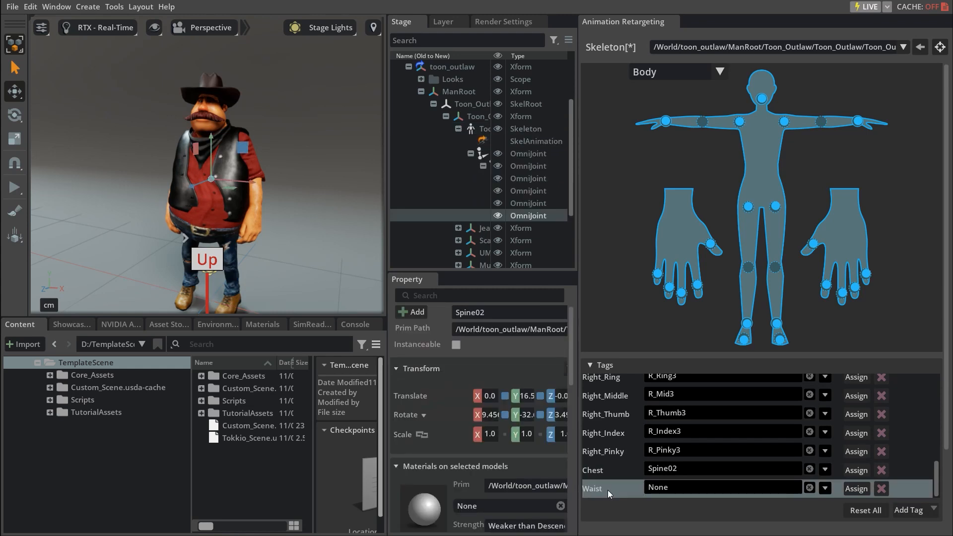
click(669, 489)
text(spine)
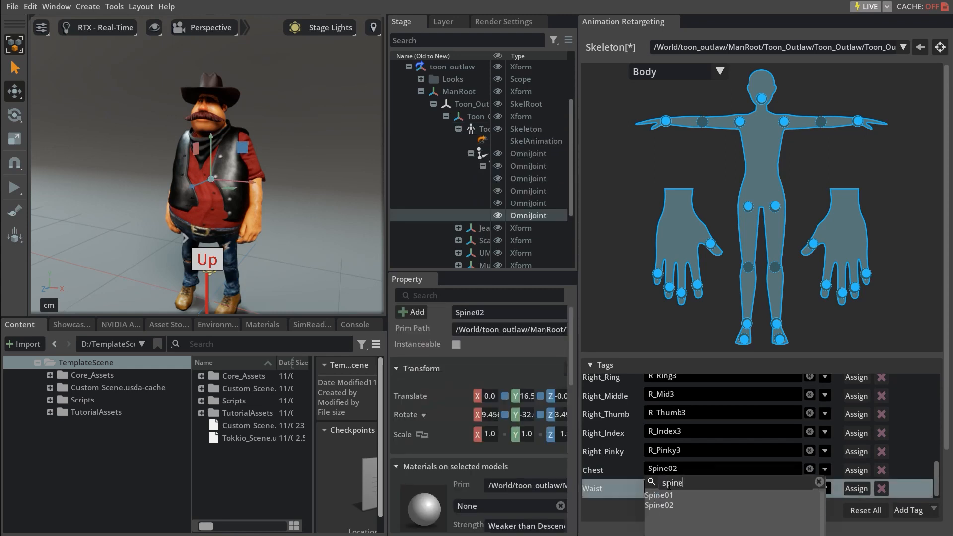
click(666, 495)
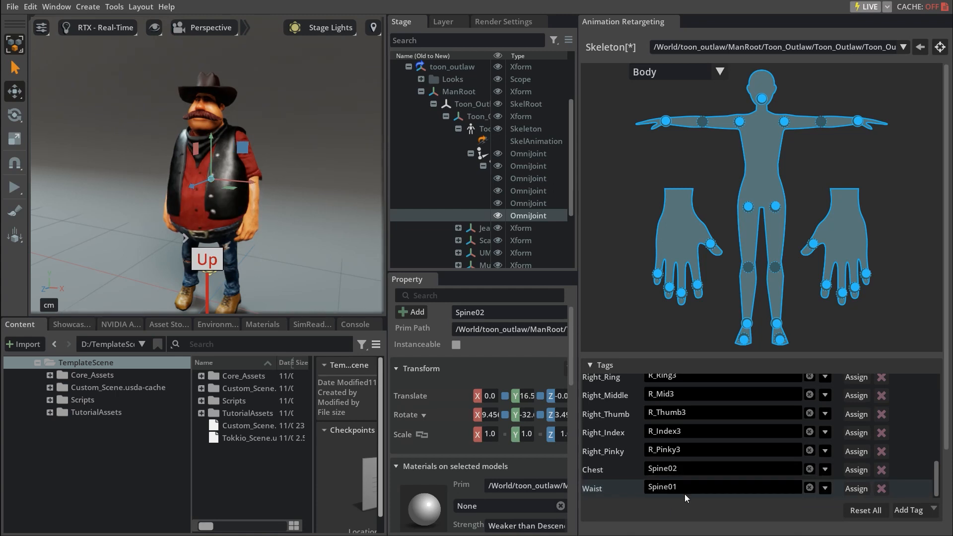
click(13, 188)
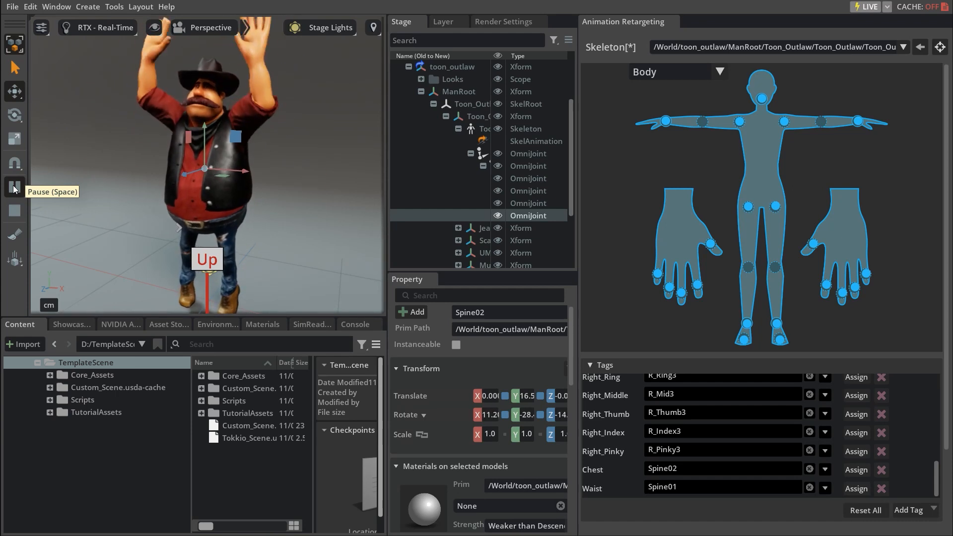
click(15, 211)
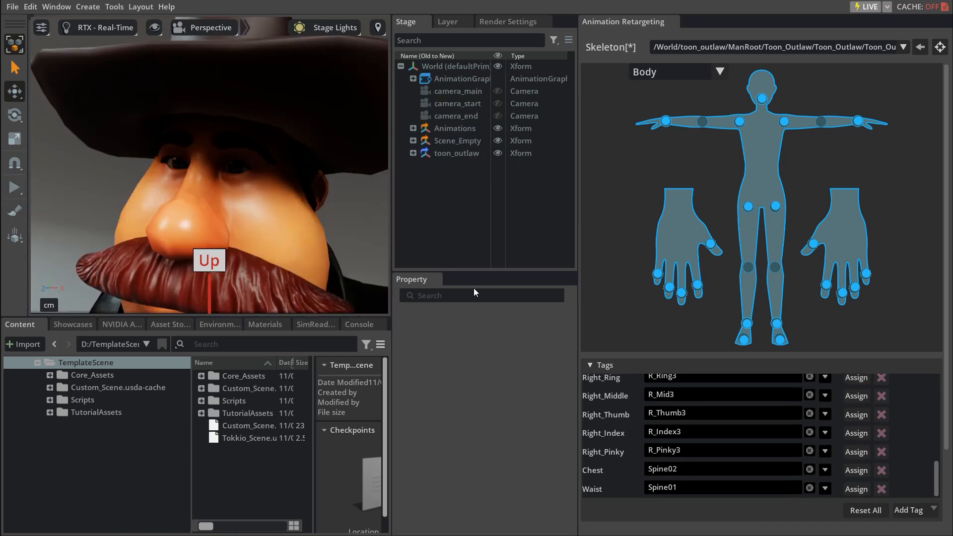
Add two custom retargeting tags to the Toon_Outlaw skeleton, named Right_eye and Left_eye.
click(911, 510)
click(919, 530)
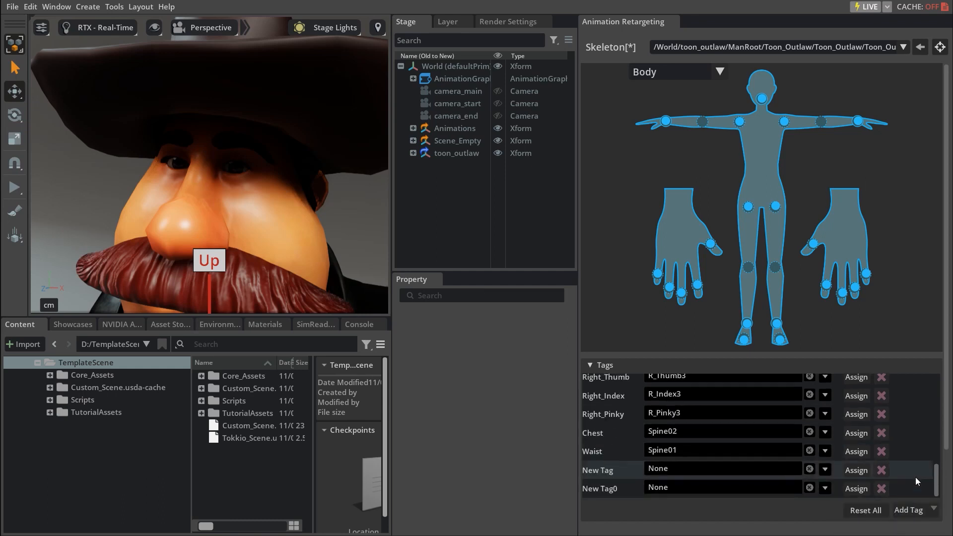
click(598, 471)
text(Right_eye)
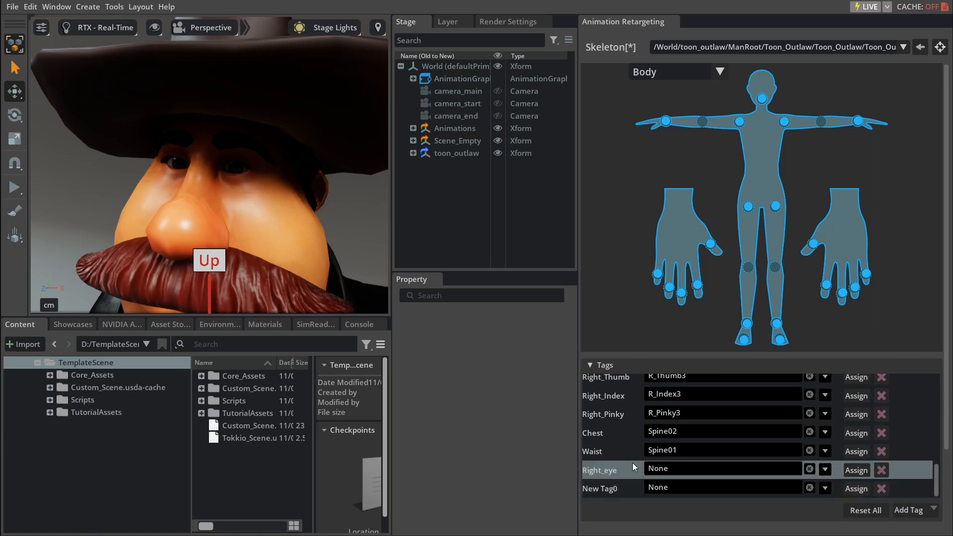
click(608, 490)
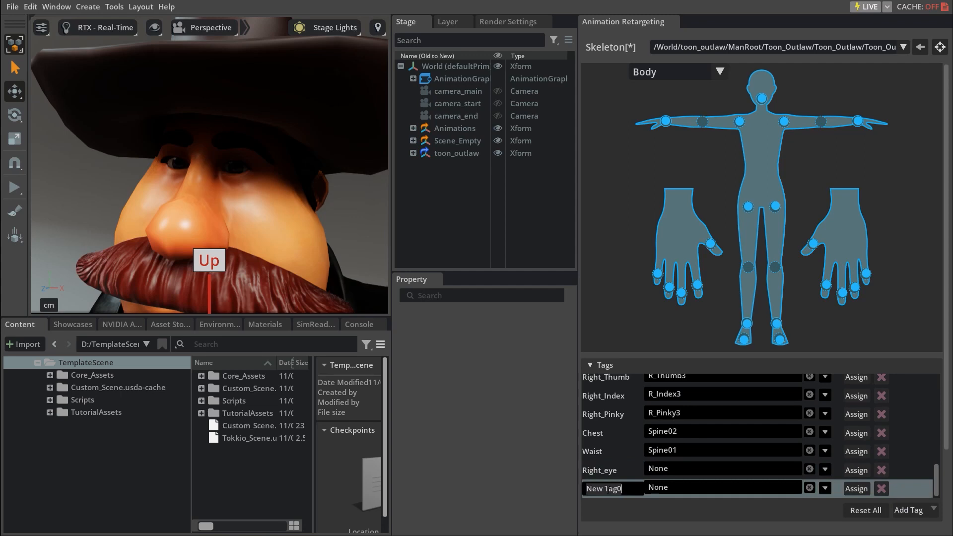
text(Left_eye)
key(Return)
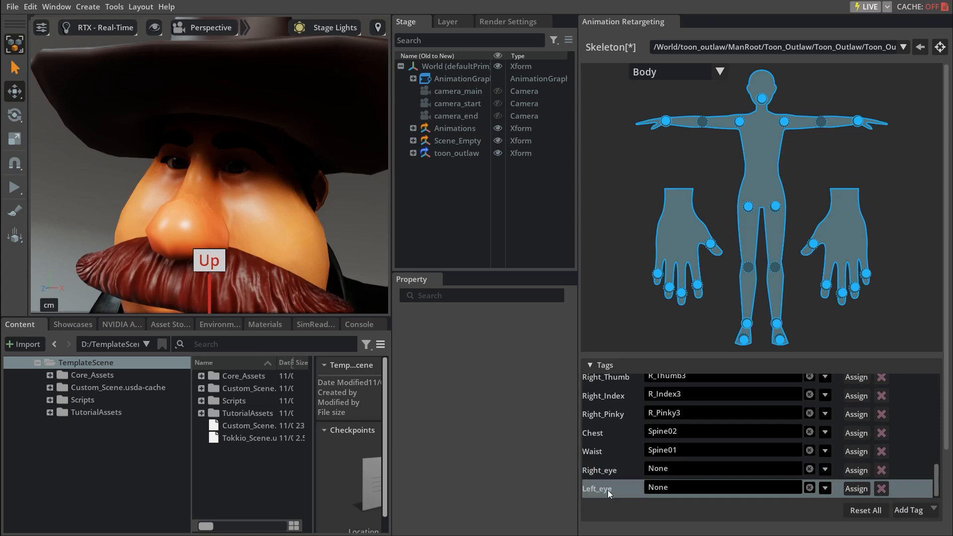
Assign the Right_eye tag to R_Eye and the Left_eye tag to L_Eye, and play the animation briefly to check the eyes.
click(658, 480)
text(eye)
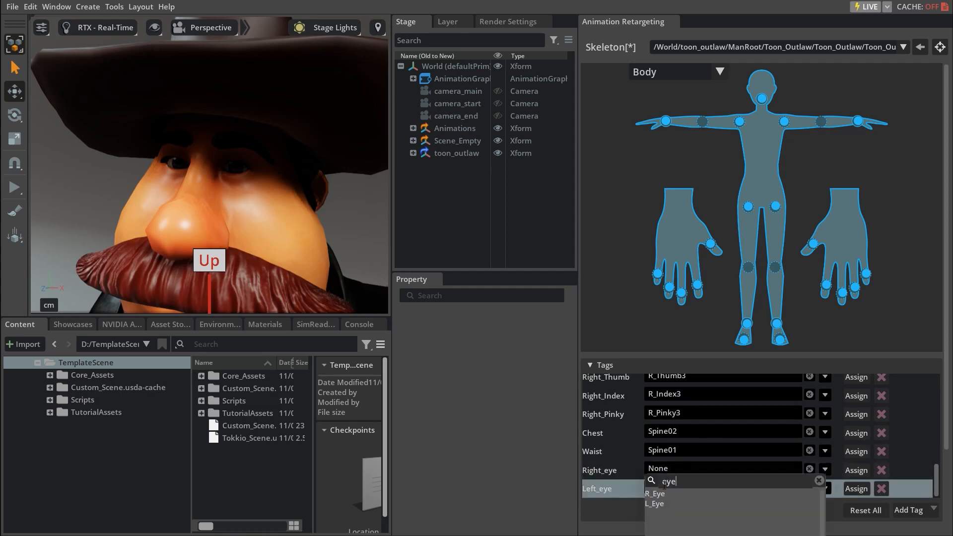
click(662, 494)
click(667, 492)
text(eye)
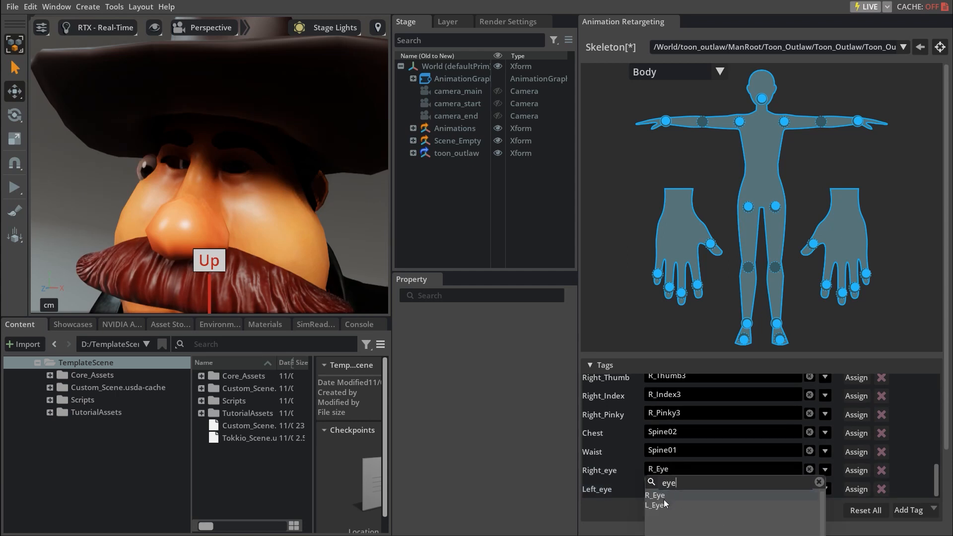
click(662, 503)
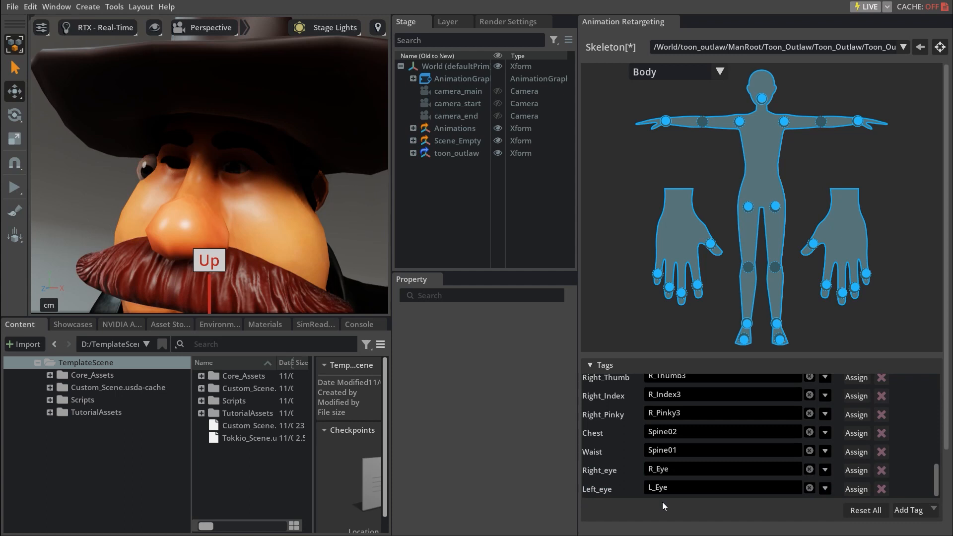
click(15, 197)
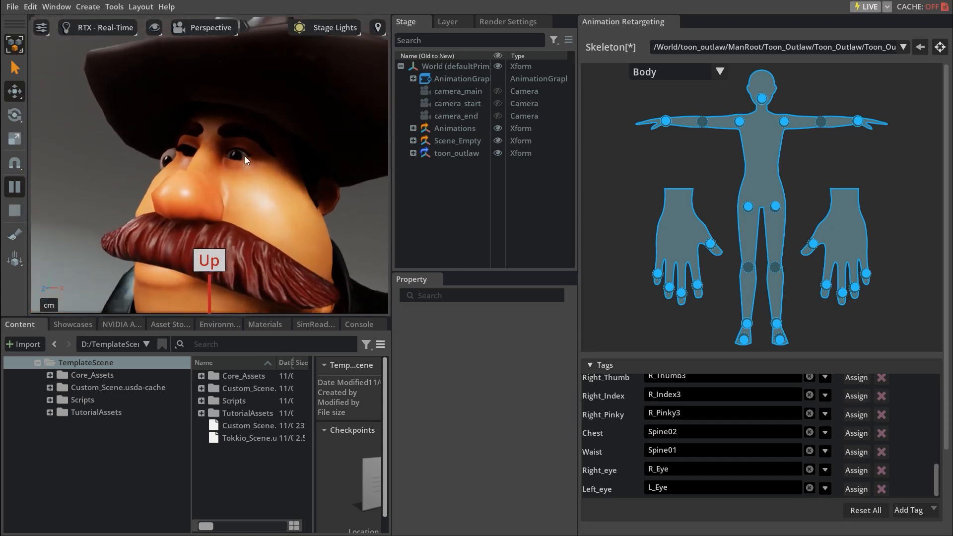
click(14, 212)
Expand toon_outlaw in the widened stage tree and examine the Head, FacialBone and eye joint hierarchy, then restore the viewport width.
click(412, 153)
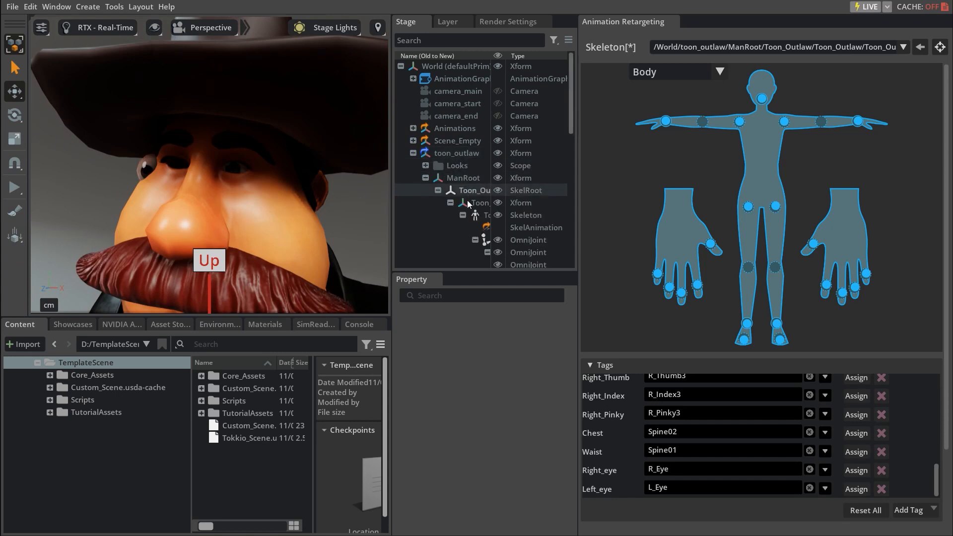
drag(391, 225, 231, 224)
scroll(415, 199, down, 2)
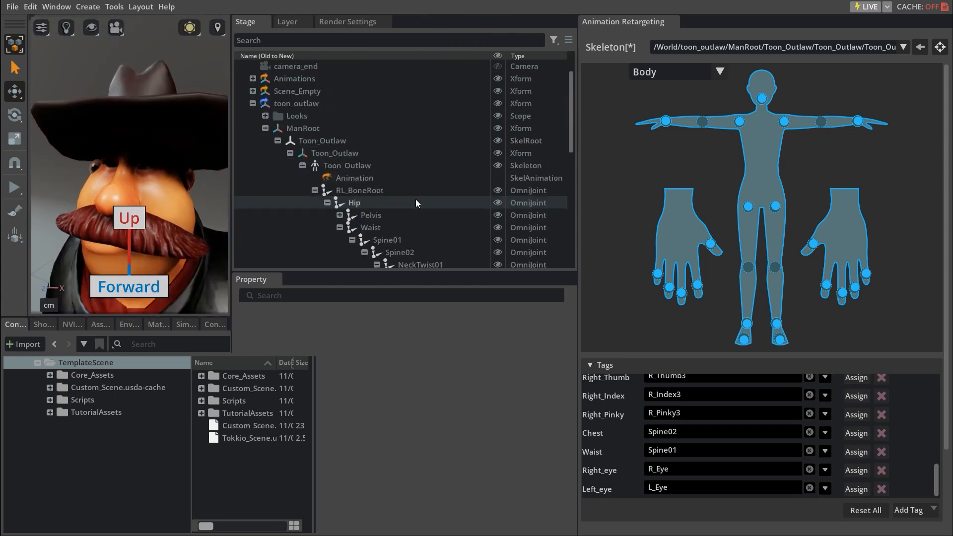
scroll(416, 198, down, 5)
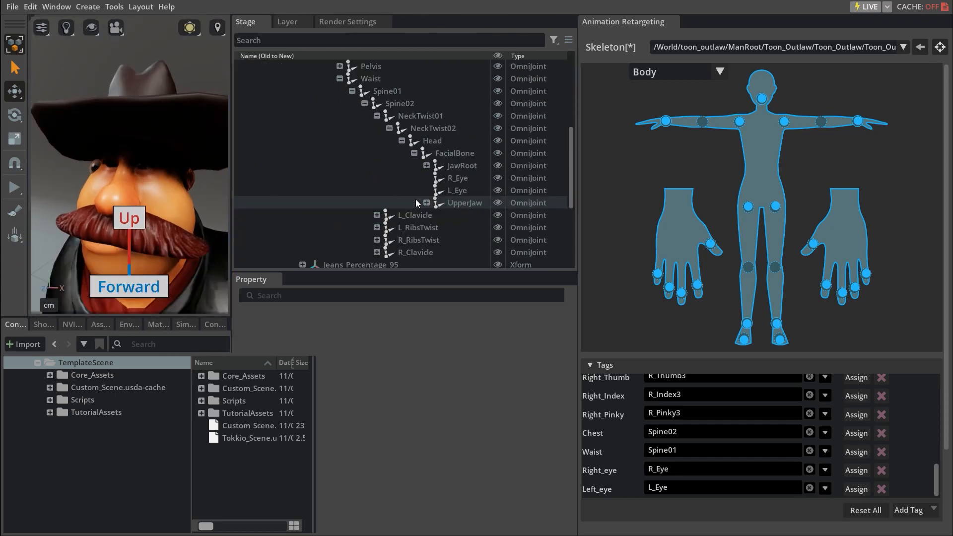
click(431, 142)
click(462, 179)
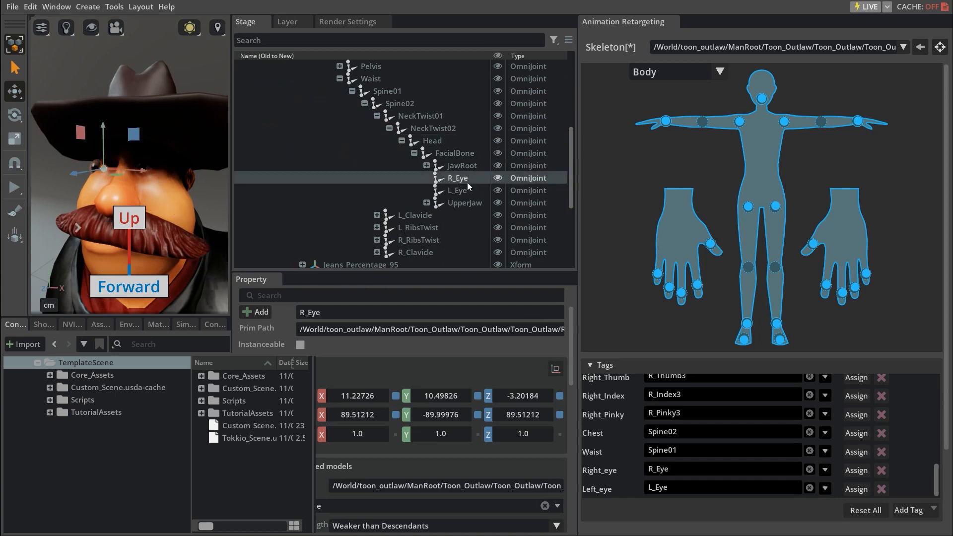
click(445, 158)
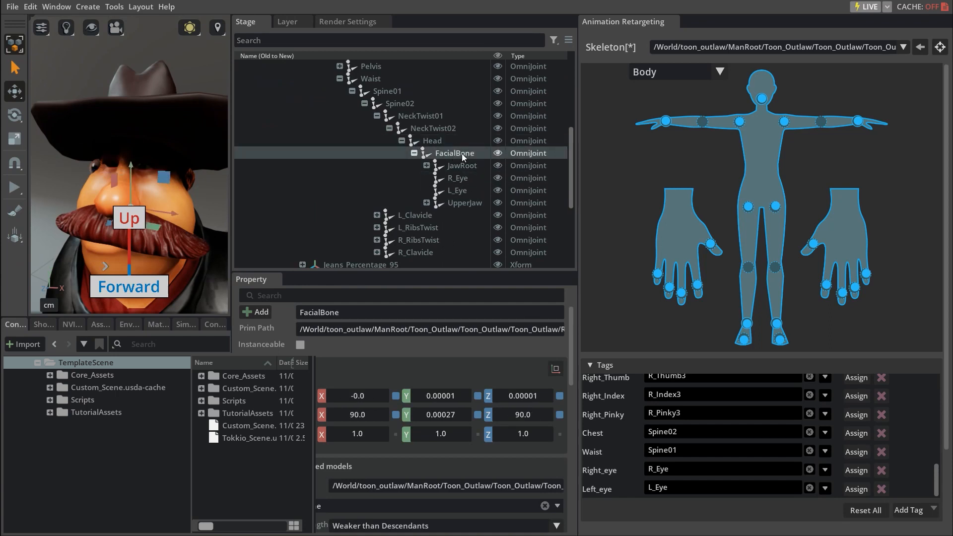
drag(232, 205, 399, 205)
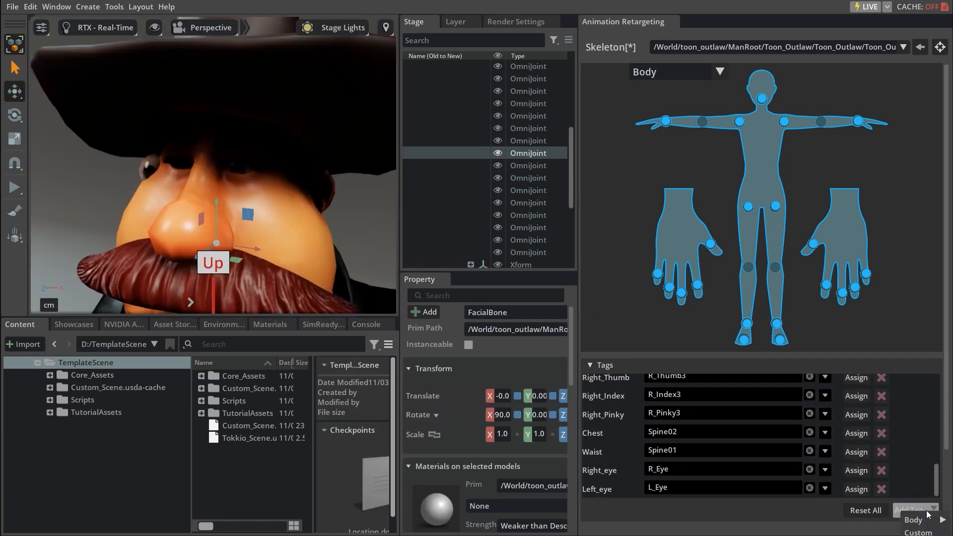
Add a custom tag named Head2 assigned to the FacialBone joint, and play the animation briefly to check the face.
click(928, 532)
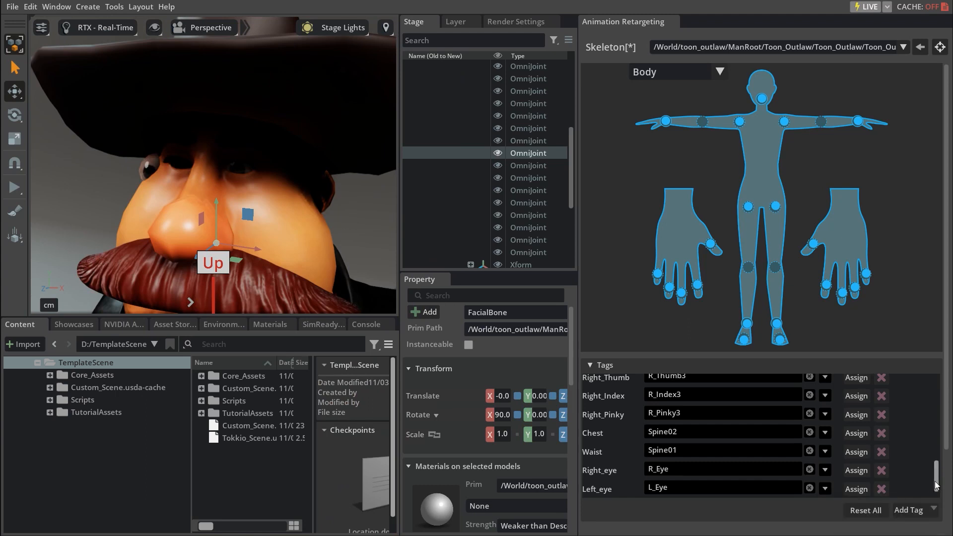
double_click(599, 487)
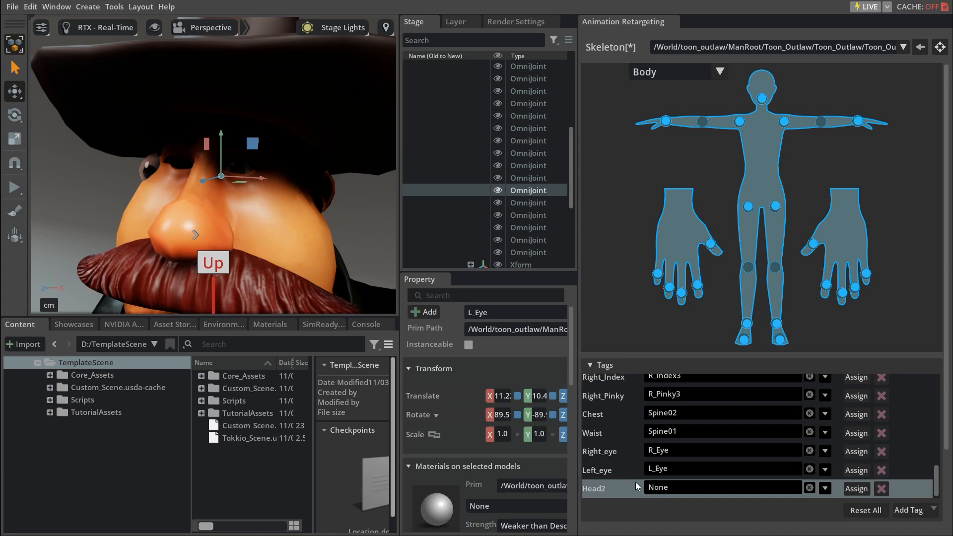
click(665, 489)
text(fac)
click(665, 495)
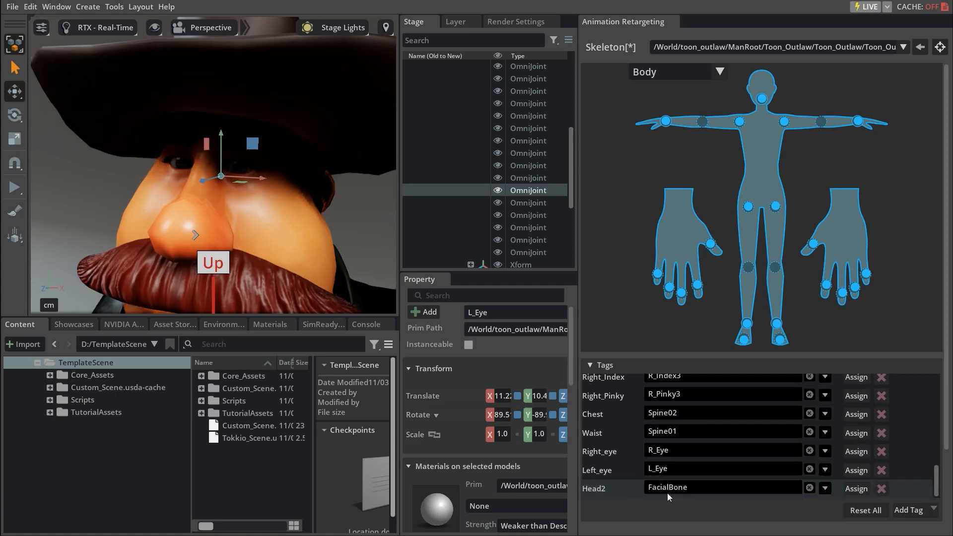
click(18, 190)
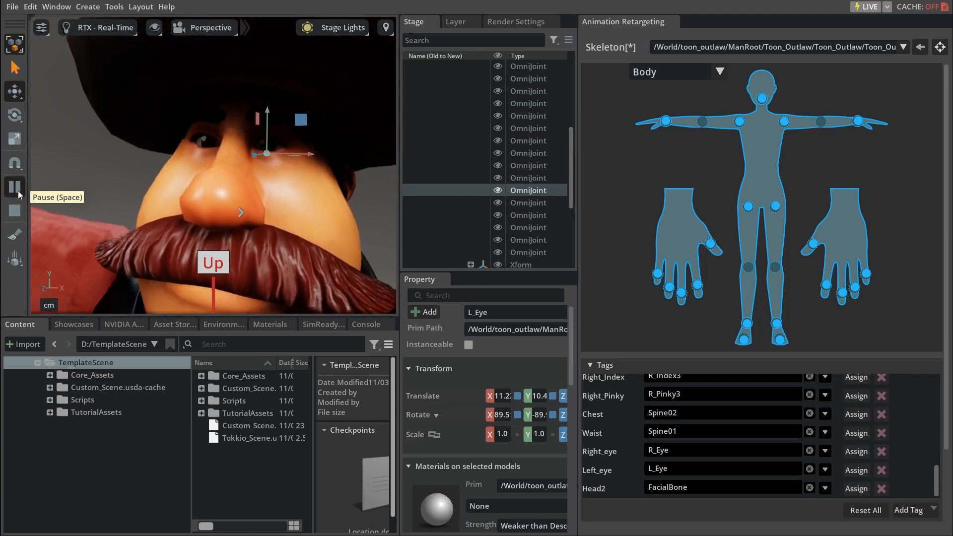
click(16, 205)
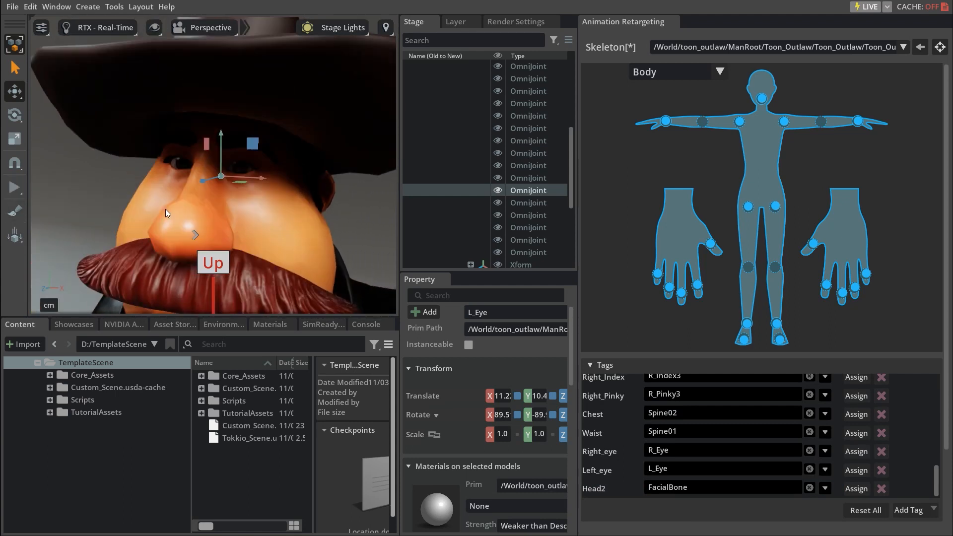
Show skeletons in the viewport, with the full toon_outlaw character in view.
middle_drag(262, 255, 266, 167)
scroll(266, 168, up, 3)
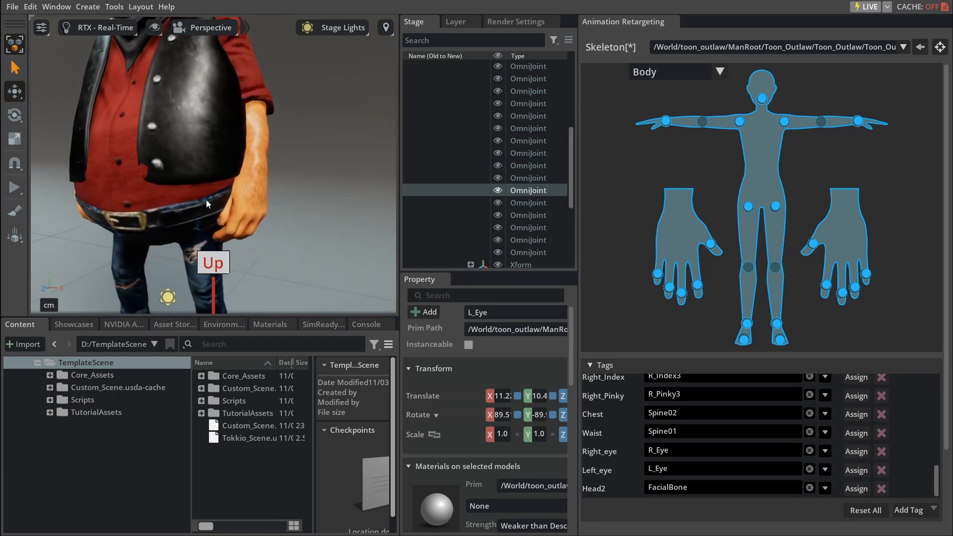
middle_drag(269, 181, 305, 212)
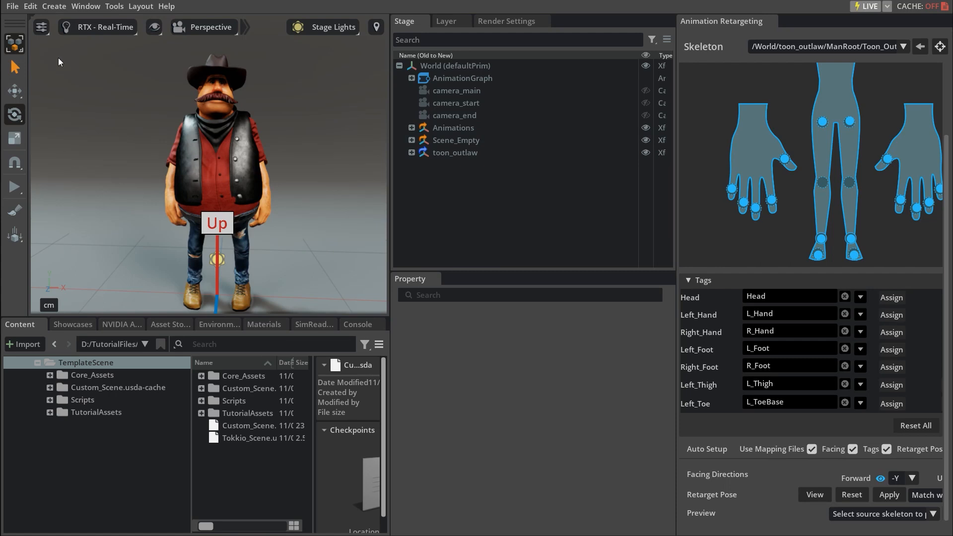
click(154, 27)
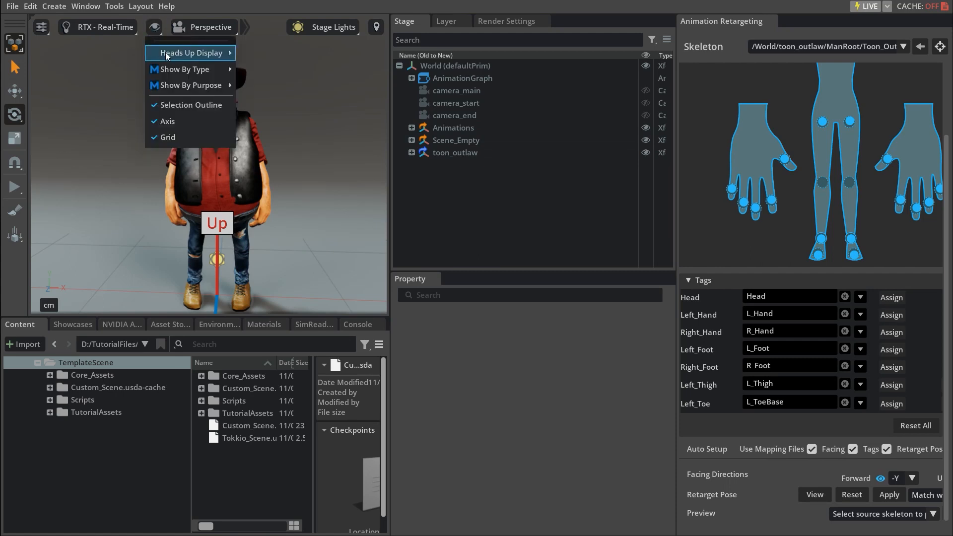
mouse_move(174, 72)
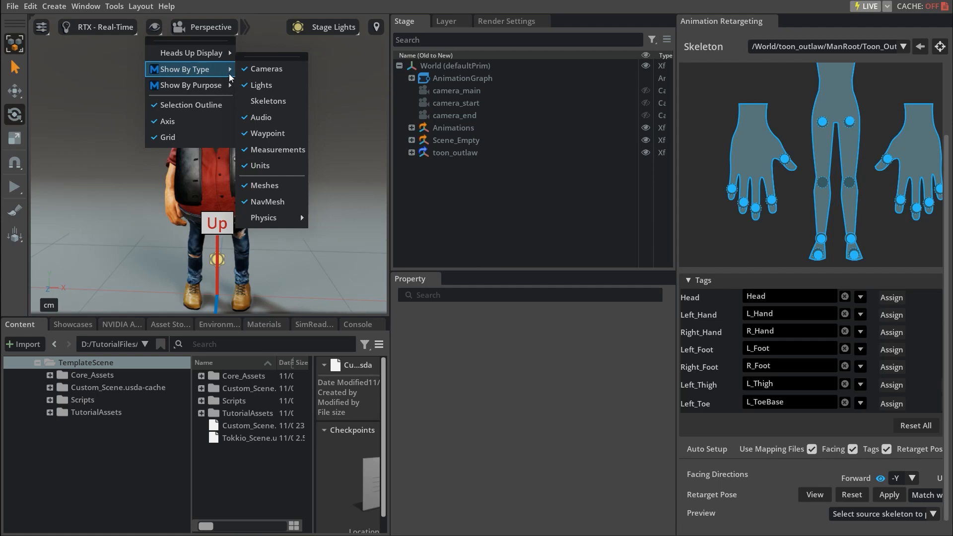
click(278, 101)
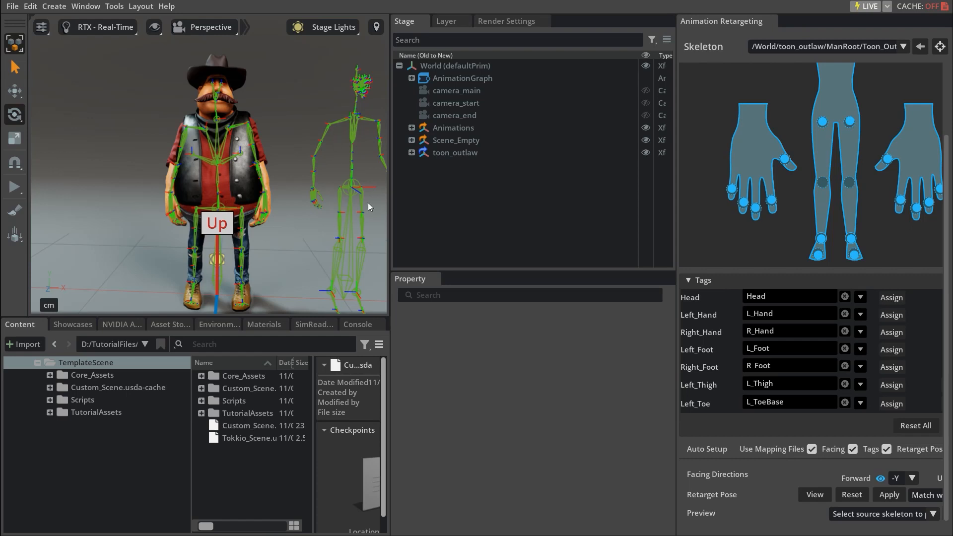
View the character's retarget pose, then play the animation briefly to check how the arms follow and stop it.
click(808, 496)
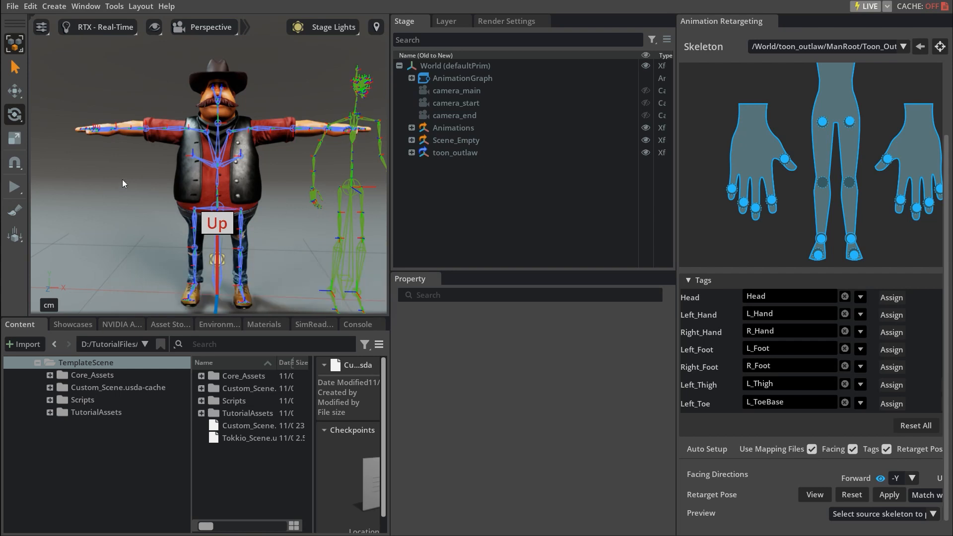
click(14, 187)
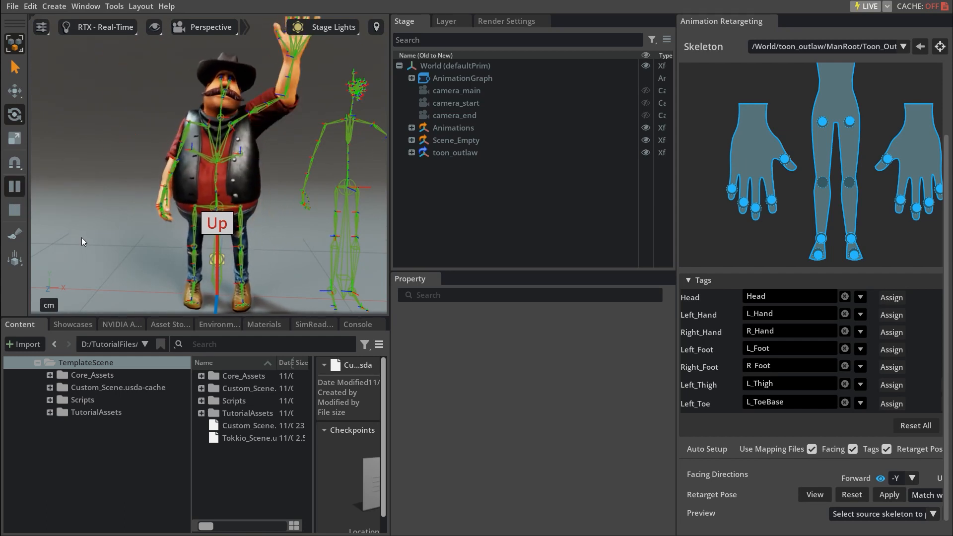
click(14, 210)
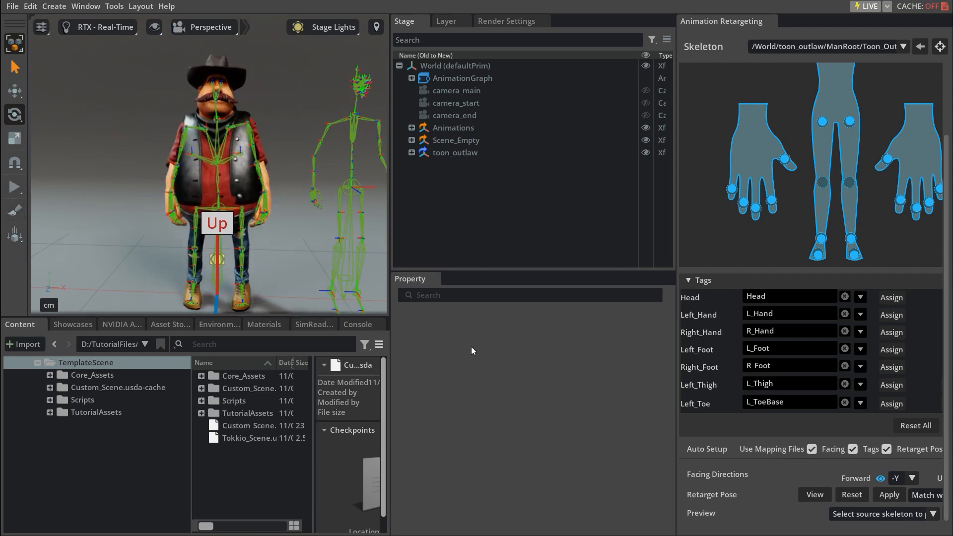
Show the retarget pose and rotate the L_Upperarm and R_Upperarm joints so both arms tilt slightly upward.
click(820, 496)
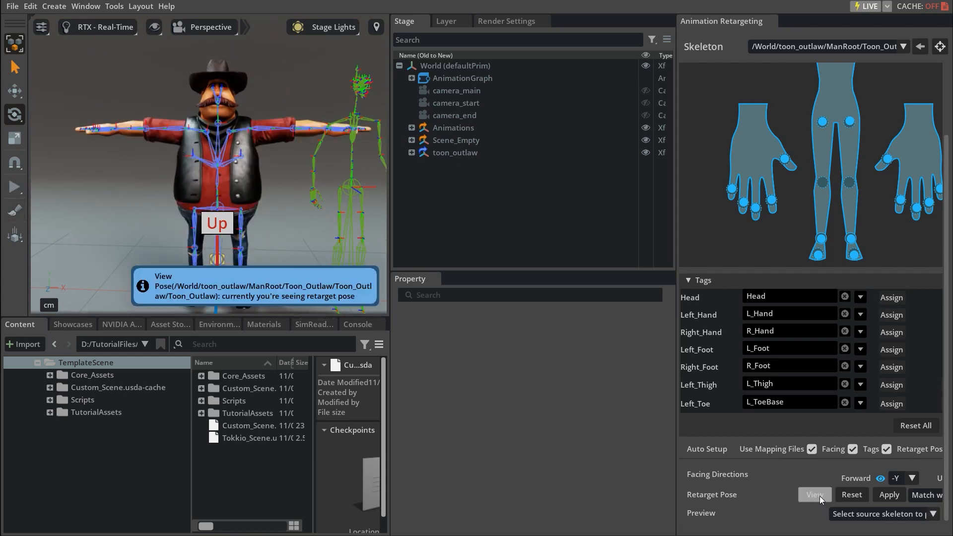
click(412, 152)
scroll(586, 184, down, 5)
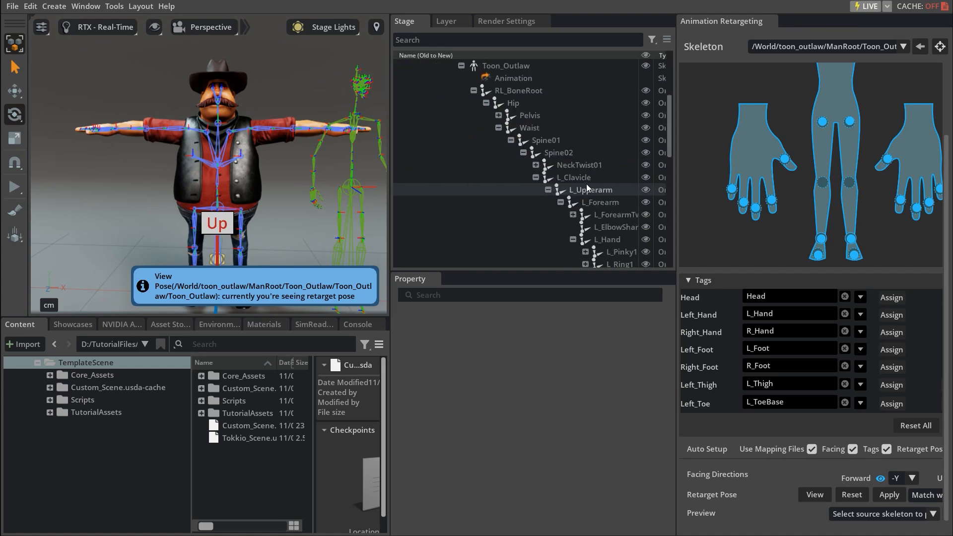
click(594, 191)
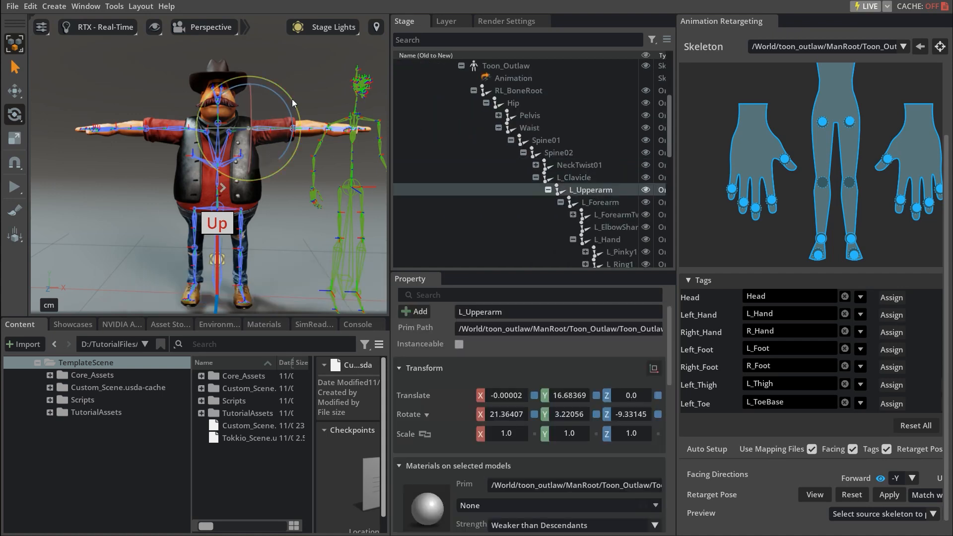
drag(292, 103, 285, 86)
scroll(628, 163, down, 5)
click(583, 166)
drag(221, 85, 231, 92)
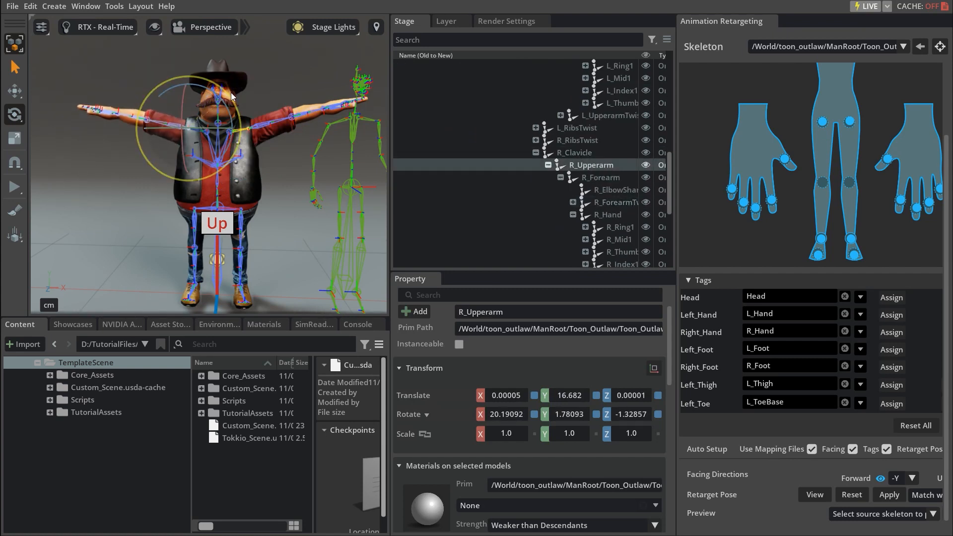
Rotate the R_Thumb1 joint to about 52.9, 21.2, 64.9 and L_Thumb1 to about 58.1, -20.0, -68.4 degrees.
click(614, 256)
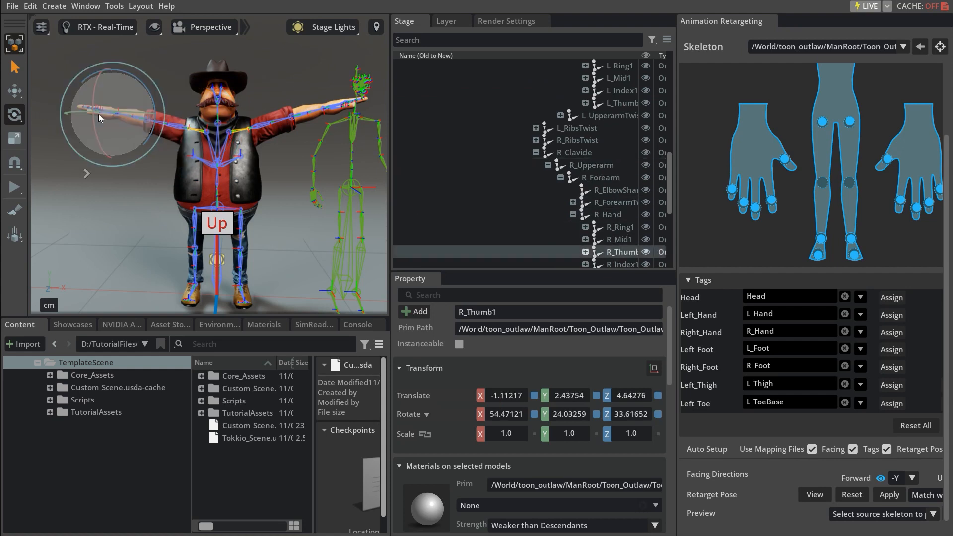
key(f)
mouse_move(236, 165)
mouse_down()
mouse_move(221, 142)
mouse_move(234, 149)
mouse_up()
middle_drag(309, 169, 159, 163)
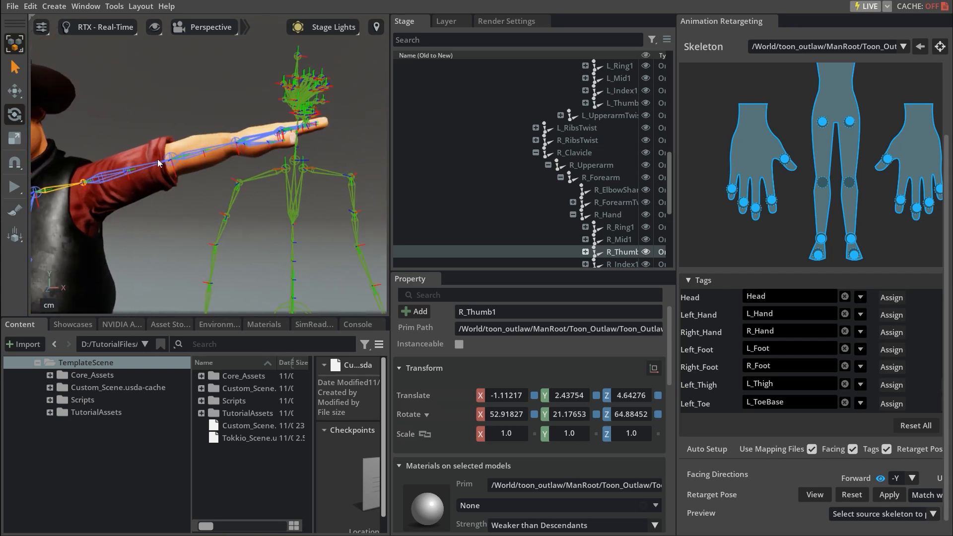
click(284, 146)
drag(292, 118, 286, 142)
scroll(194, 138, down, 5)
middle_drag(191, 138, 286, 102)
drag(375, 96, 378, 104)
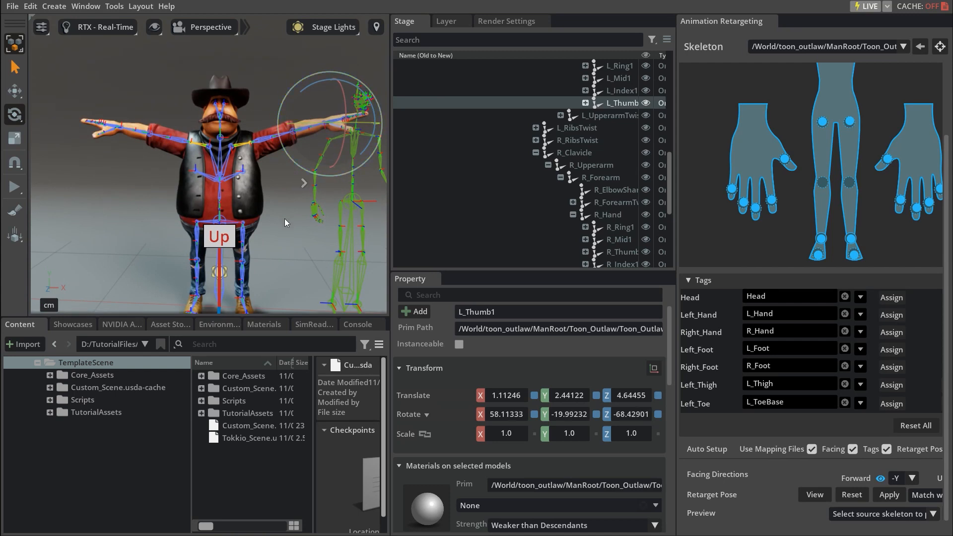
Apply the adjusted arm and thumb pose as the retarget pose and play the animation to check it.
click(896, 500)
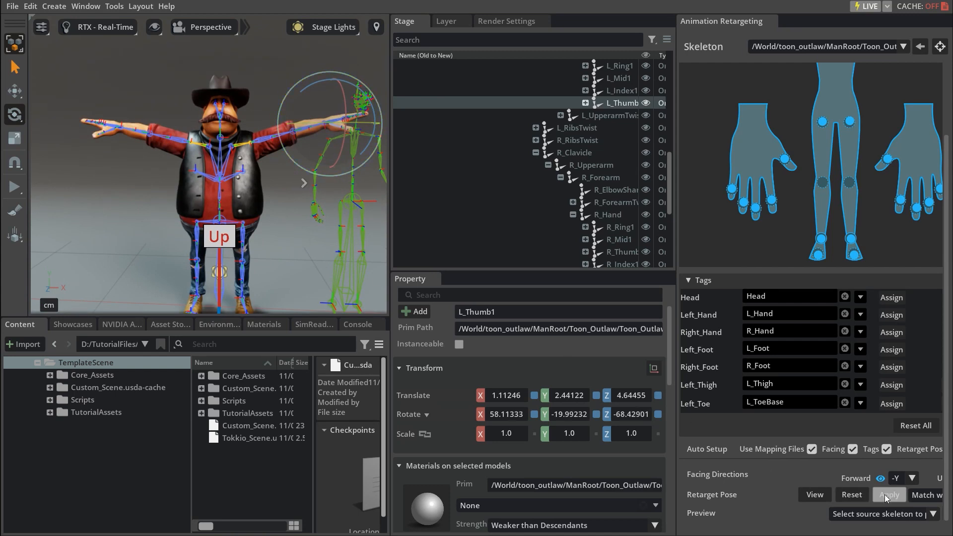
click(888, 497)
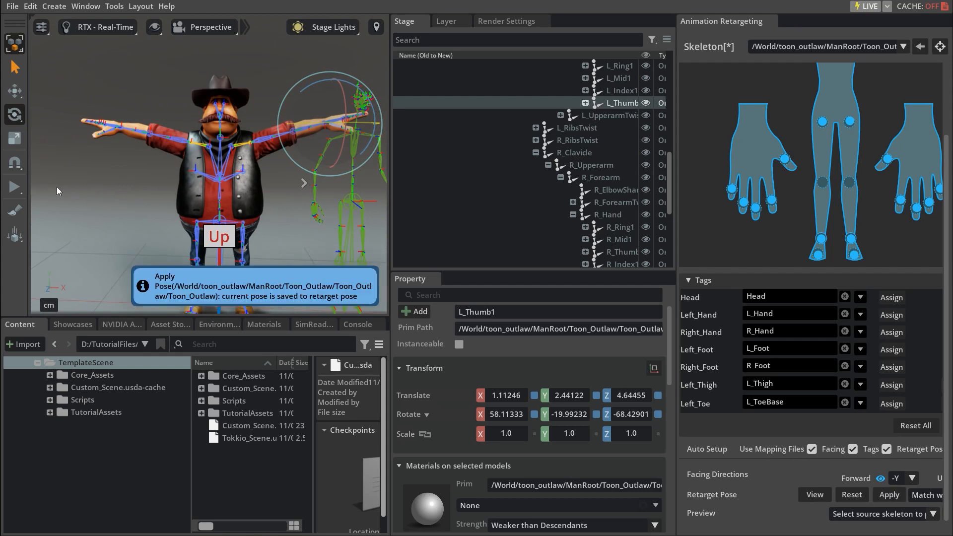
click(17, 188)
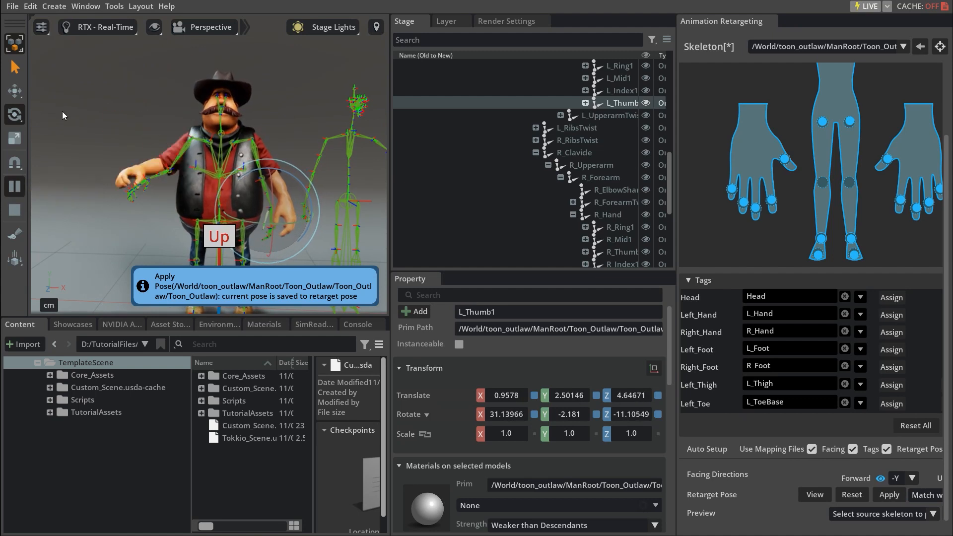
Hide the skeletons in the viewport and stop the animation playback.
click(154, 27)
mouse_move(197, 71)
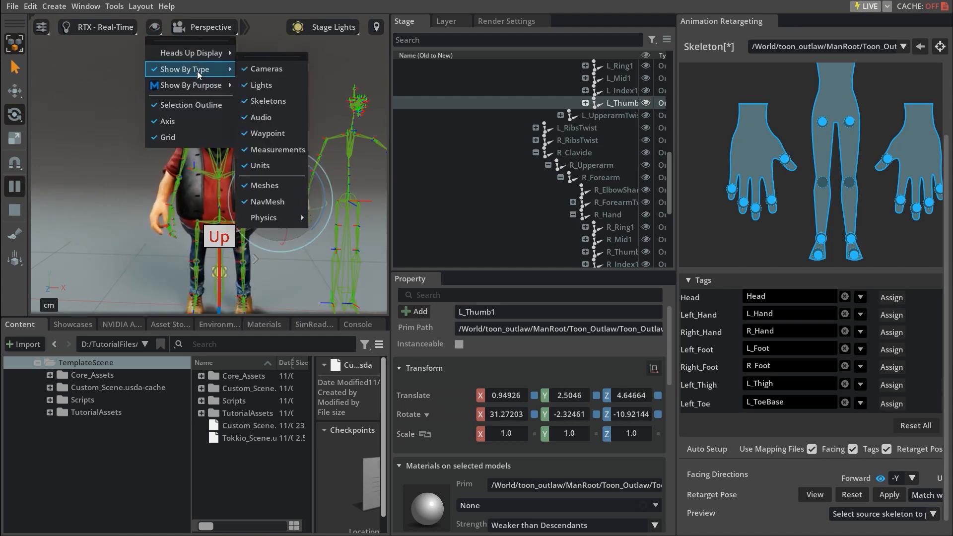
click(264, 102)
click(508, 254)
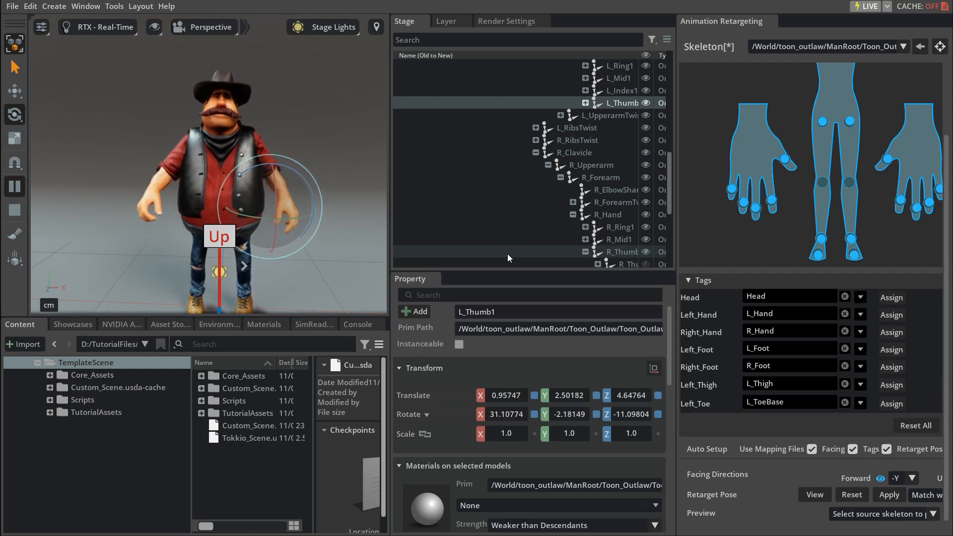
click(10, 212)
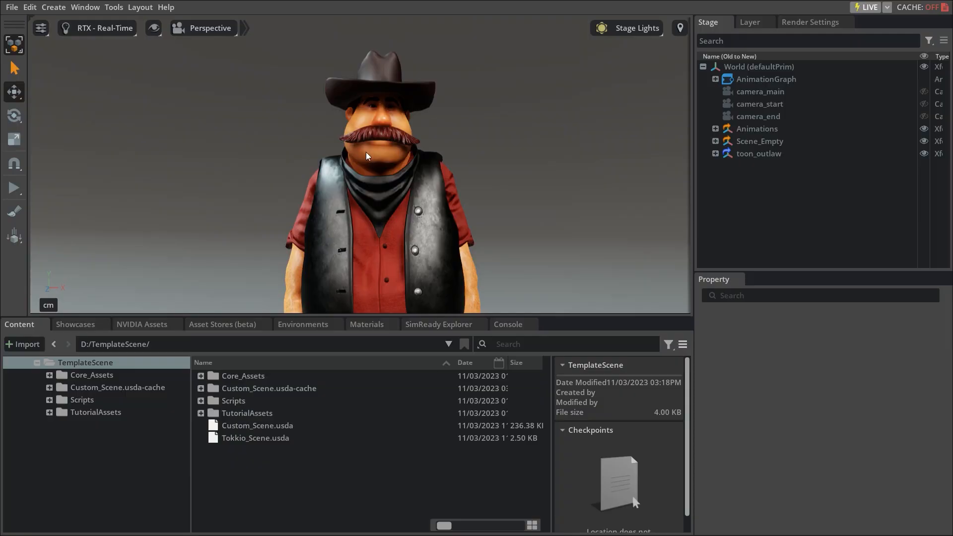
Select the CC_Game_Body mesh and examine the blendshape names listed beneath it in the stage tree.
click(366, 153)
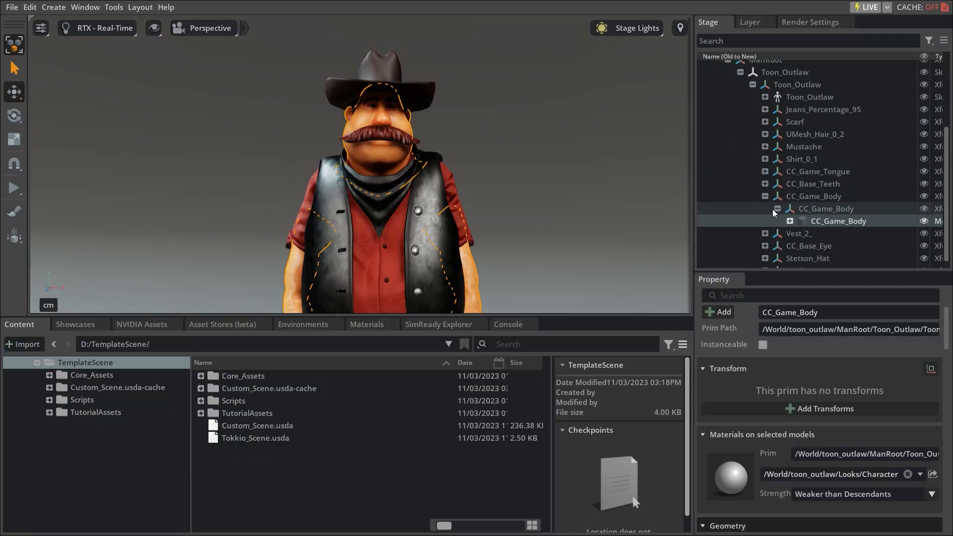
click(790, 221)
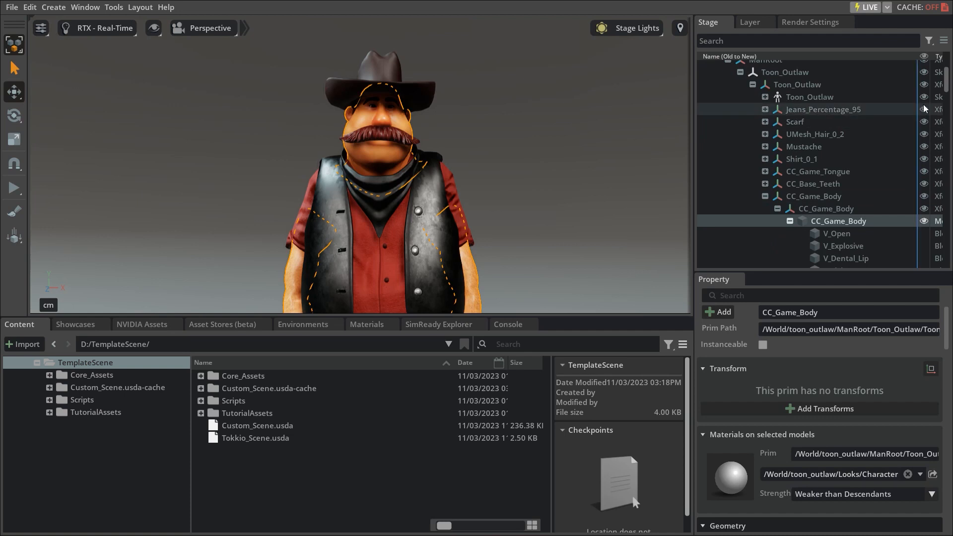
drag(947, 81, 870, 243)
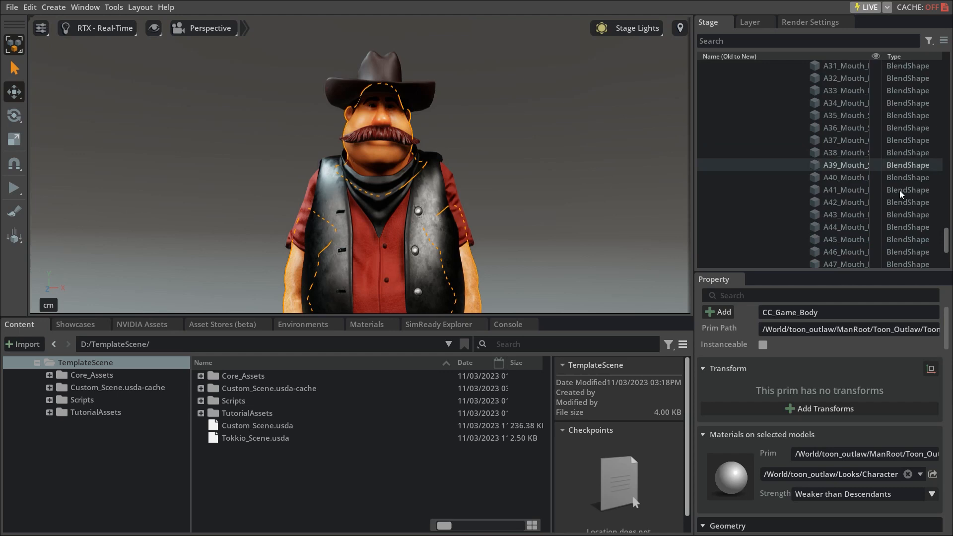
drag(868, 195, 925, 192)
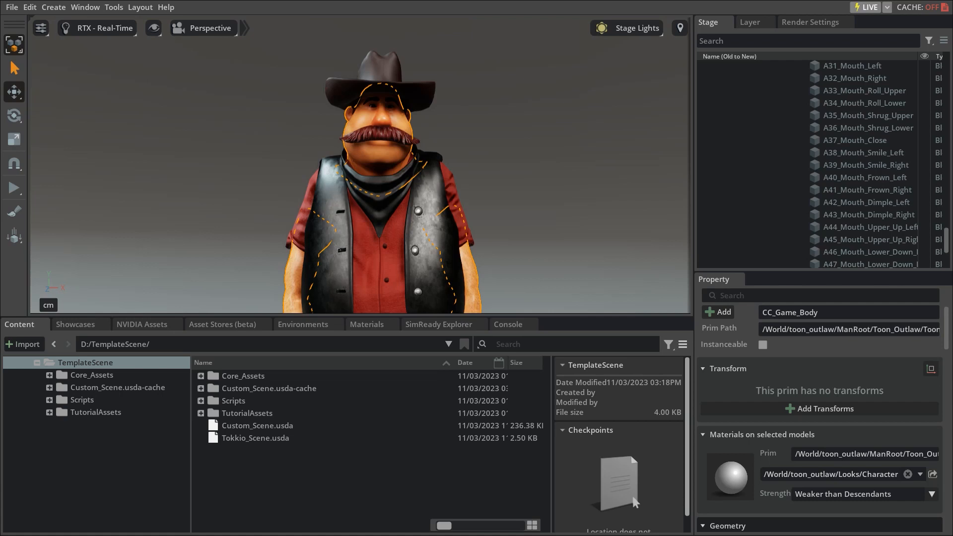
Open the Script Editor and dock it below the viewport alongside the content browser.
click(85, 7)
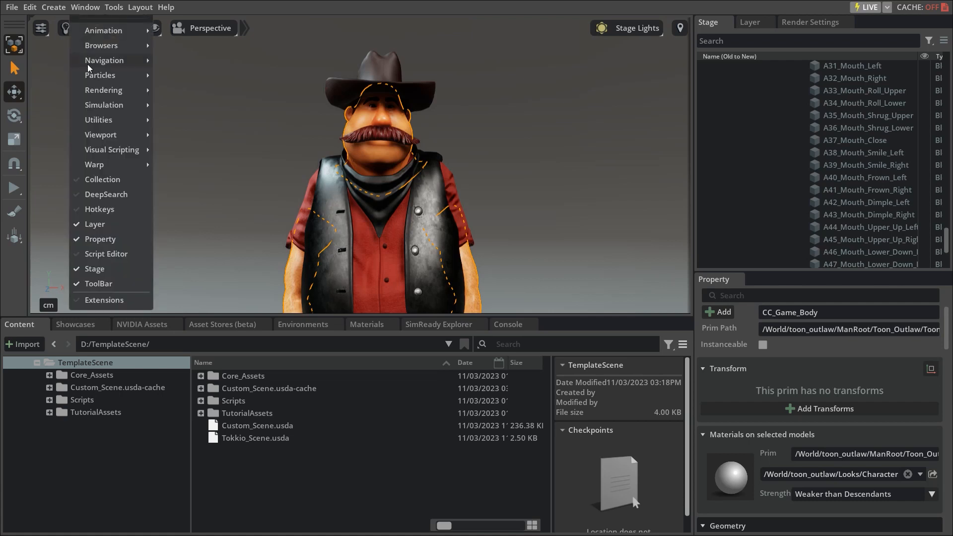
click(109, 255)
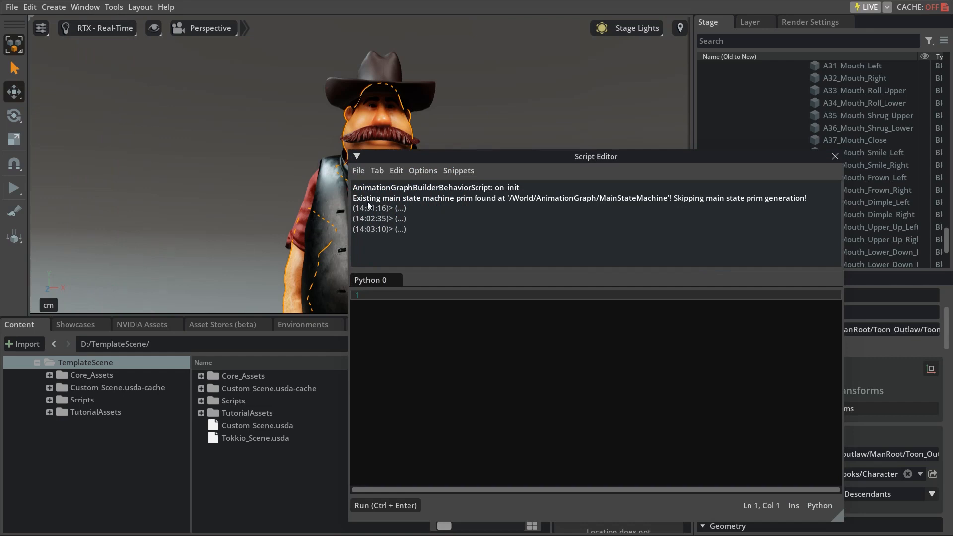
drag(413, 156, 337, 203)
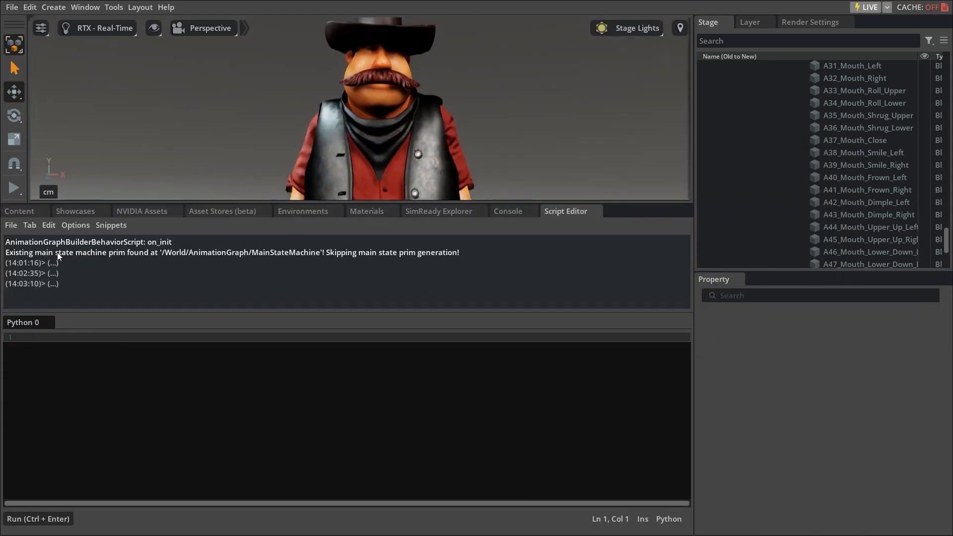
Open reassign_blendshapes.py from D:/TemplateScene/Scripts and review its facial mesh path list and blendshape name mapping.
click(8, 226)
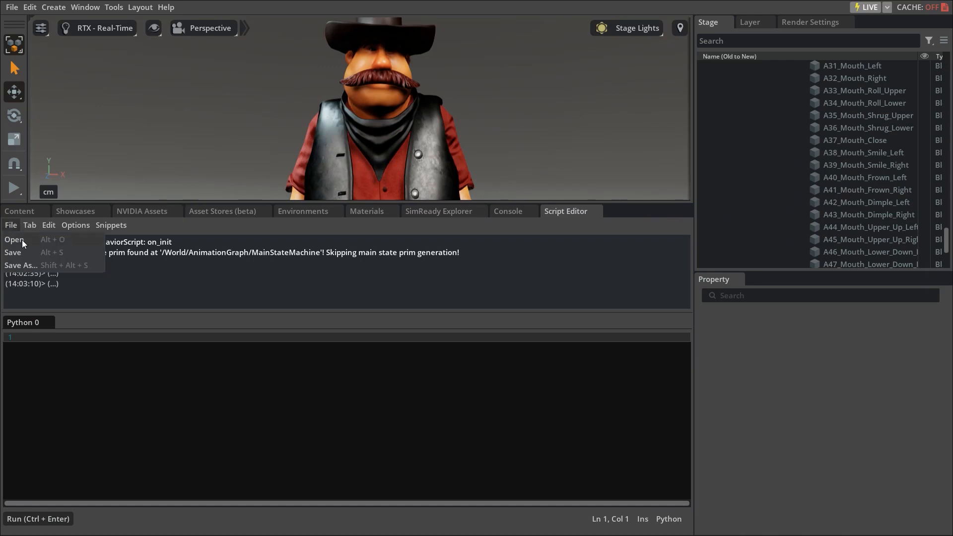
click(22, 240)
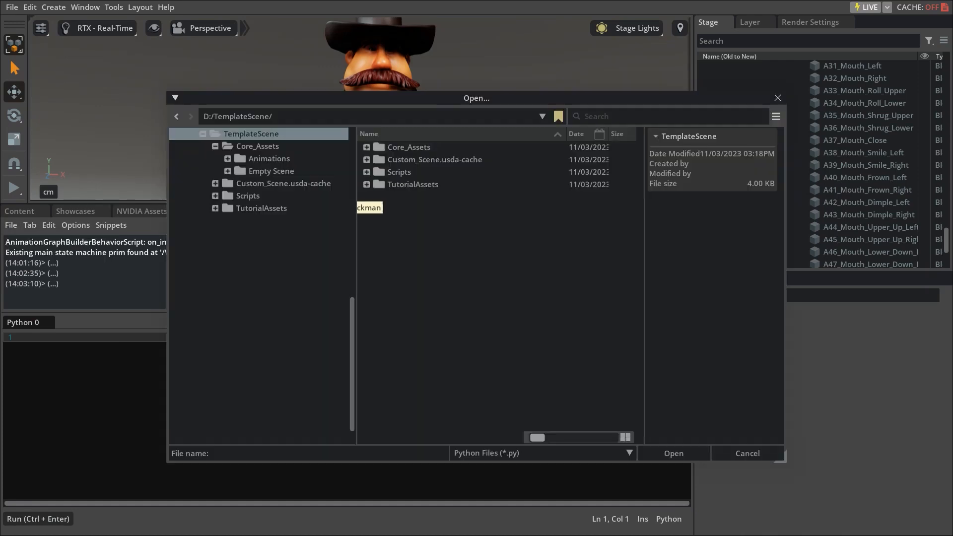
double_click(397, 172)
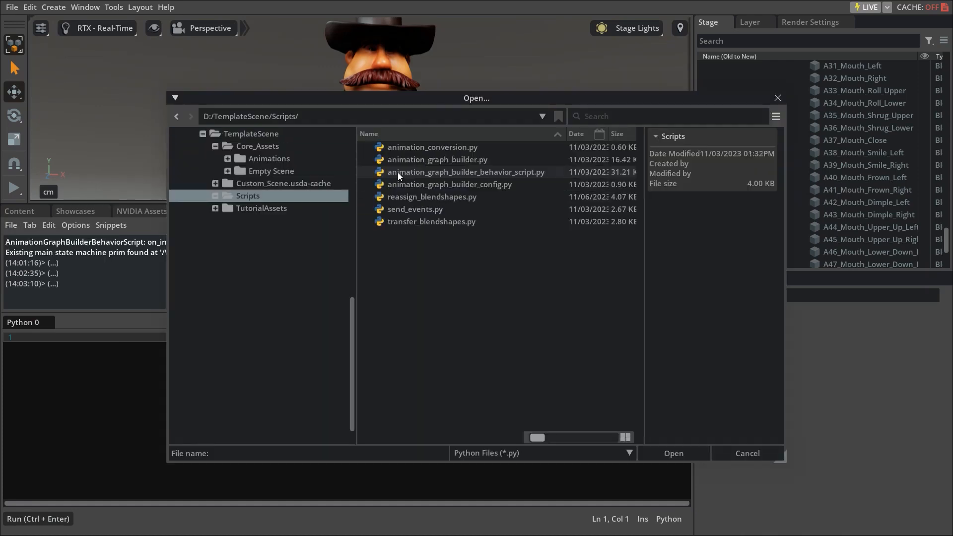
click(442, 196)
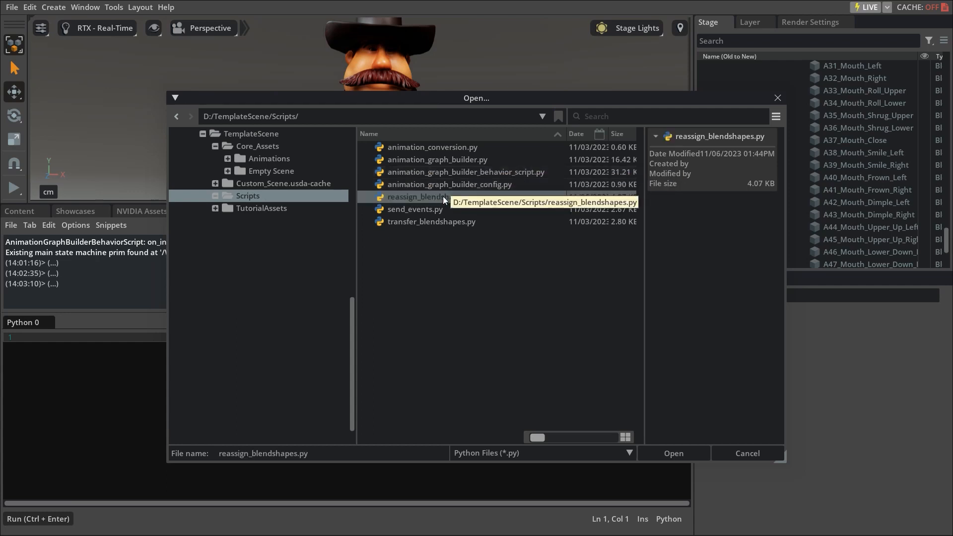
click(677, 454)
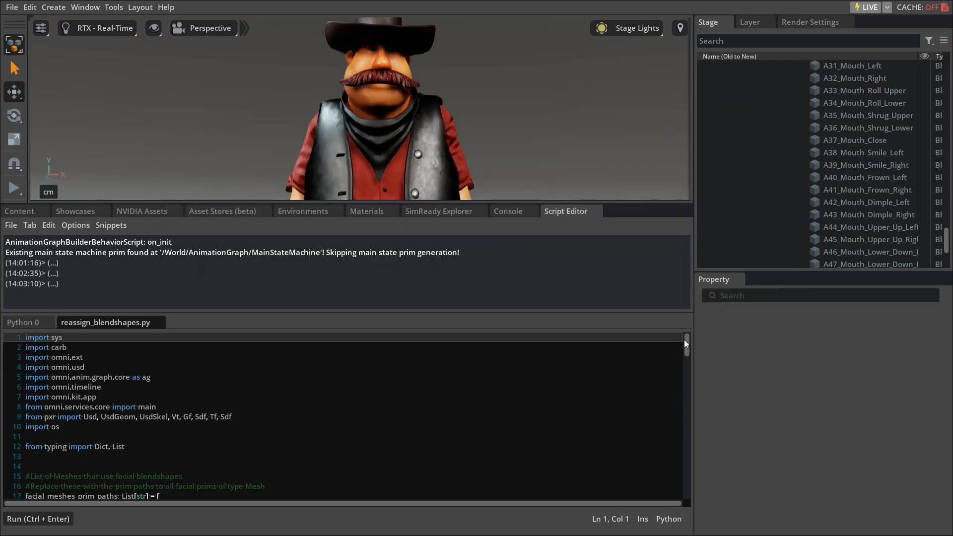
scroll(685, 344, down, 4)
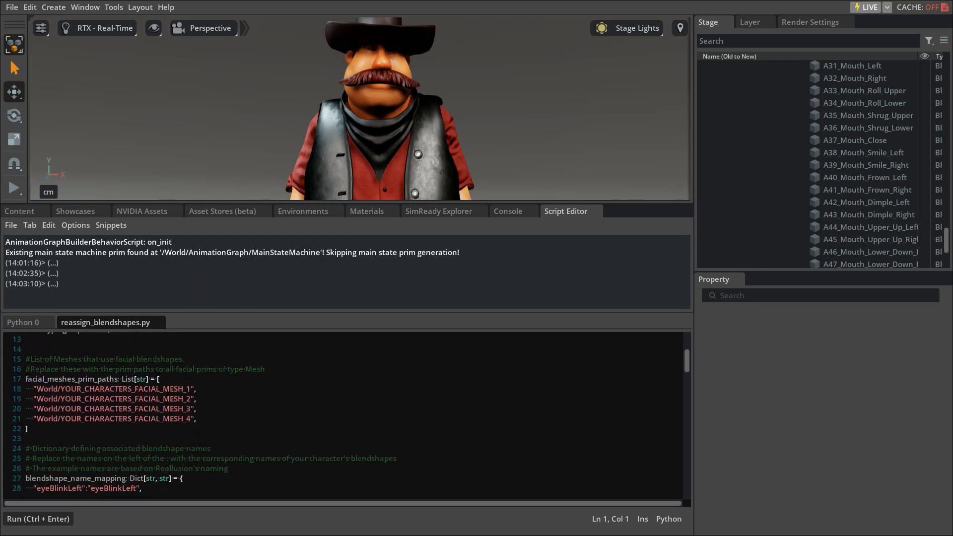
scroll(124, 432, down, 5)
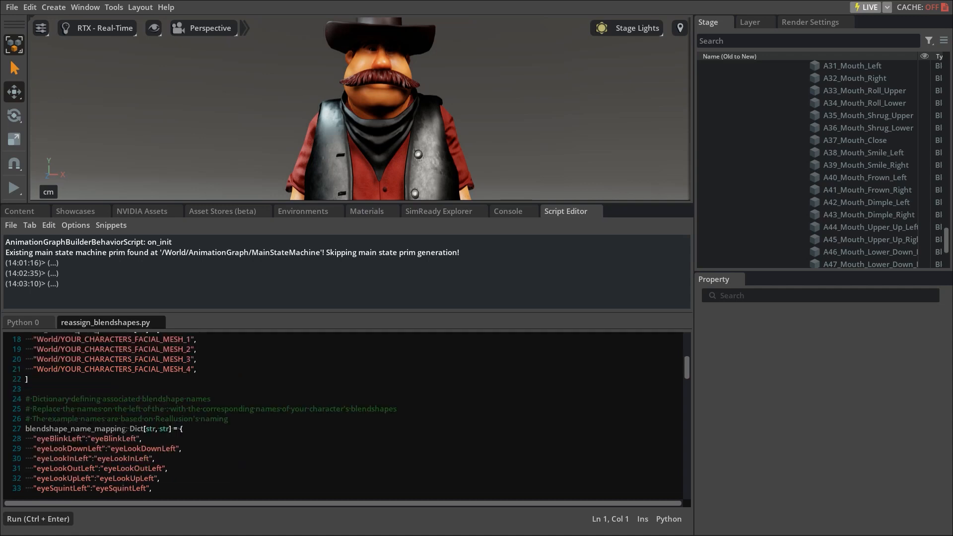
Replace the first placeholder in facial_meshes_prim_paths with the prim path of the character's Mustache mesh.
scroll(125, 429, up, 3)
scroll(124, 431, up, 2)
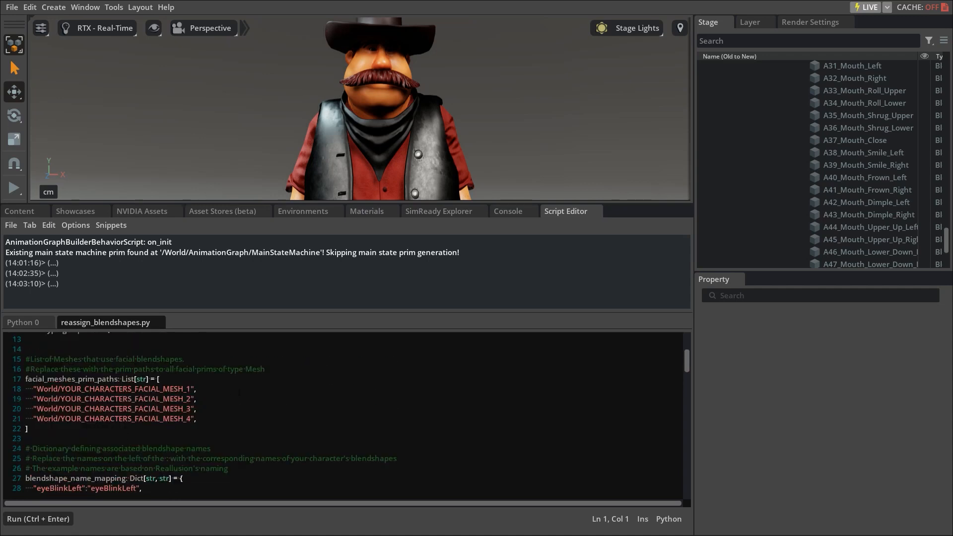
click(381, 103)
click(847, 133)
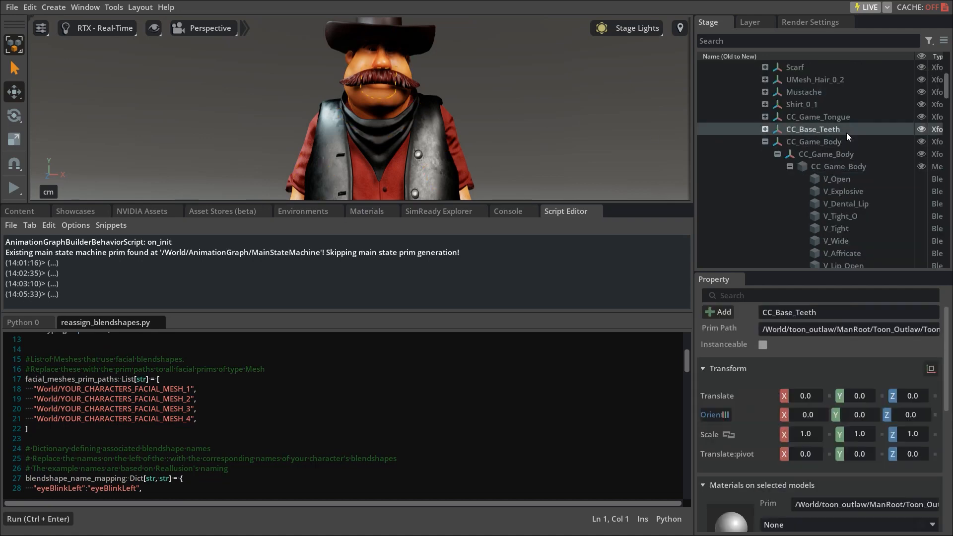
click(825, 116)
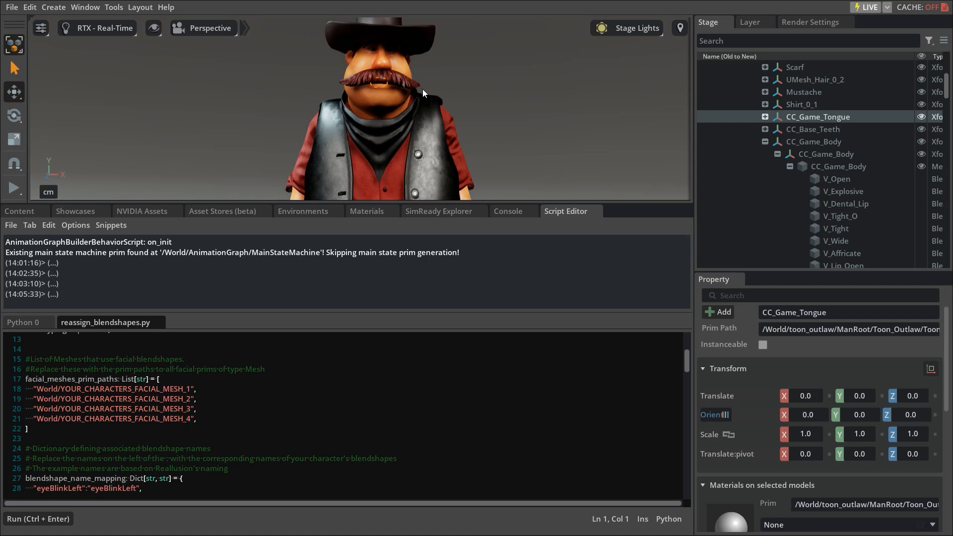
click(408, 85)
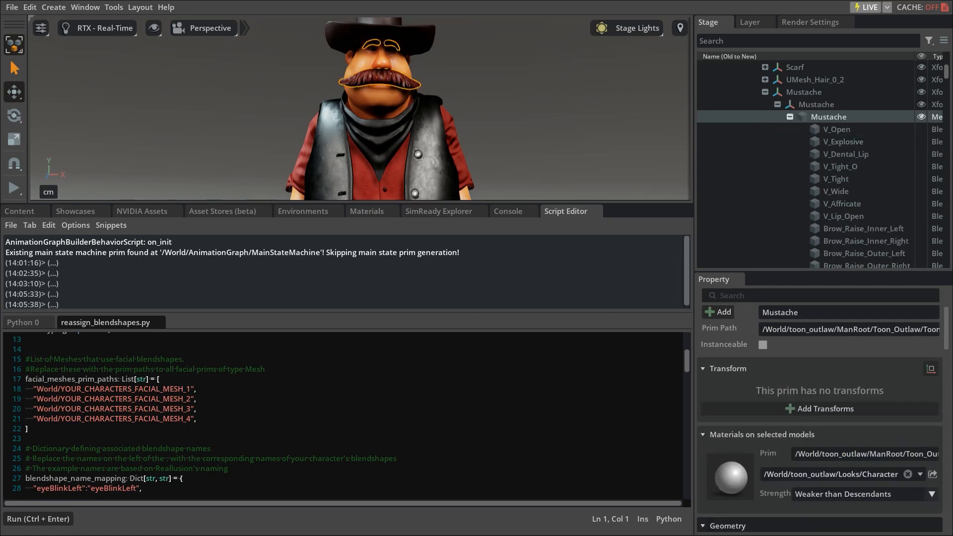
mouse_move(948, 73)
mouse_down()
mouse_move(947, 97)
mouse_move(947, 72)
mouse_up()
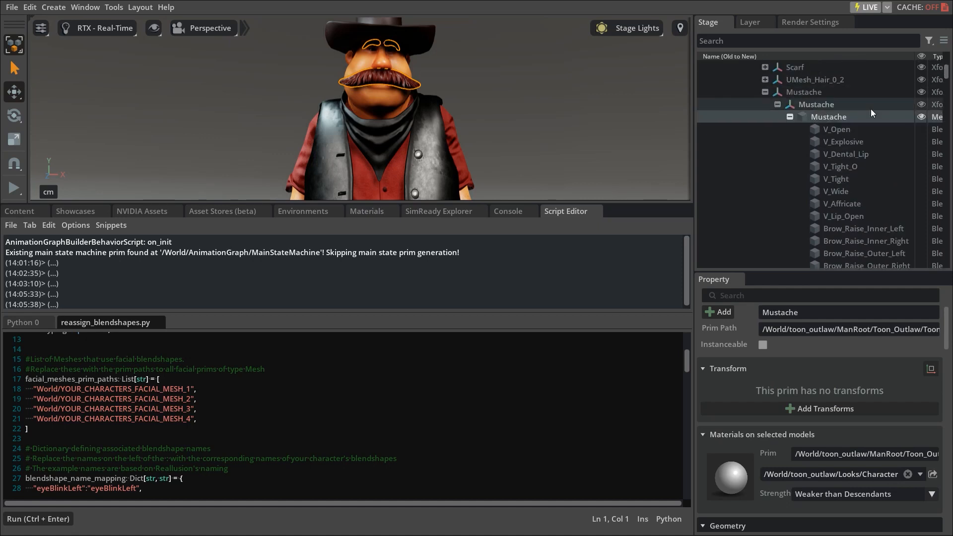
right_click(842, 116)
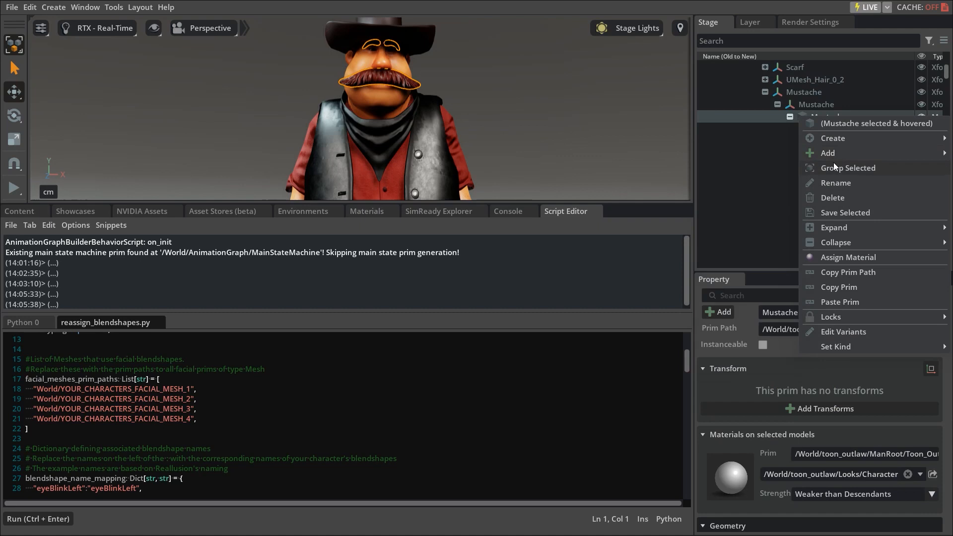
click(846, 273)
click(189, 392)
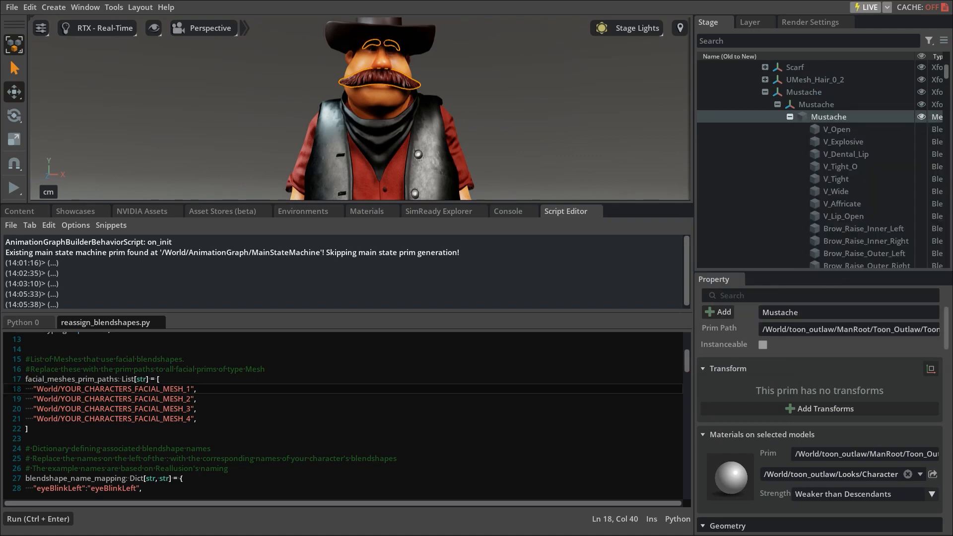
drag(190, 388, 33, 389)
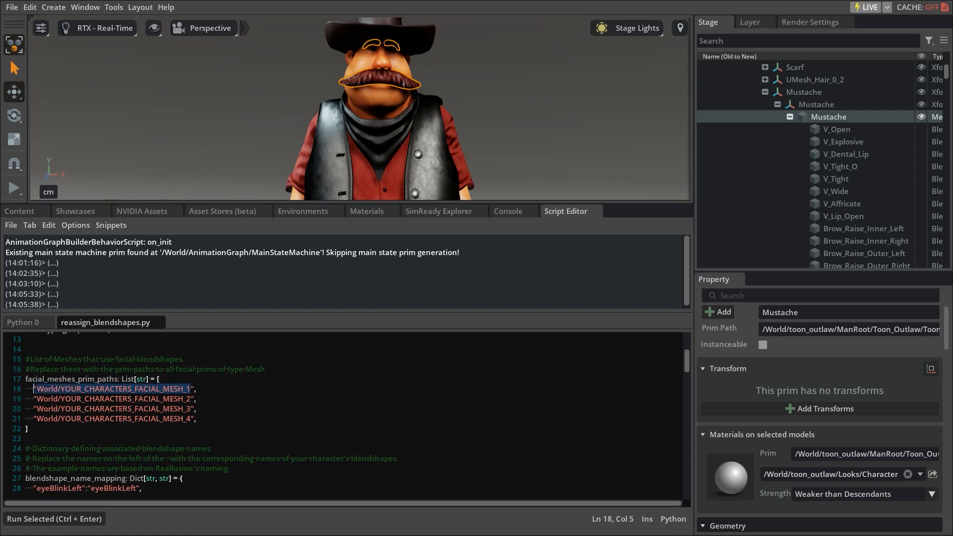
text(/World/toon_outlaw/ManRoot/Toon_Outlaw/Toon_Outlaw/Mustache/Mustache/Mustache)
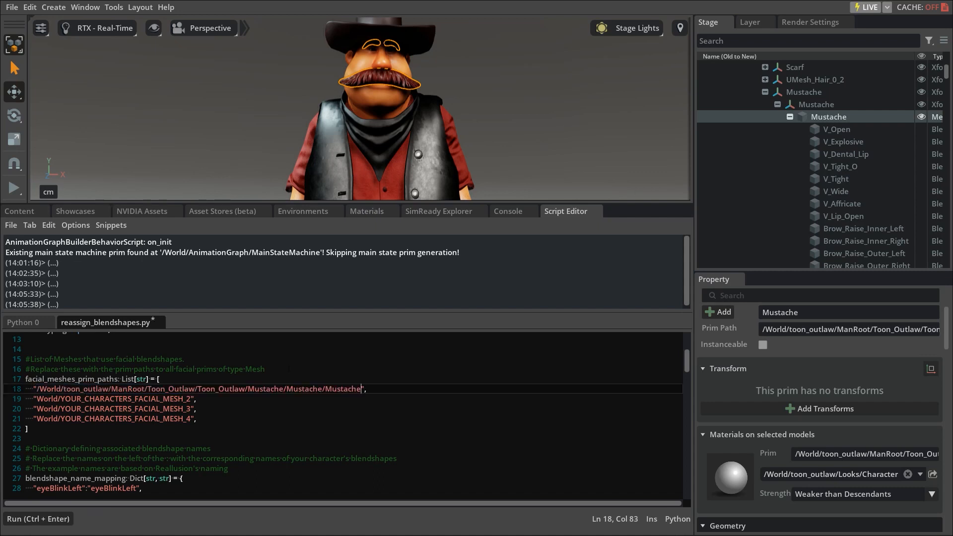
Replace the YOUR_CHARACTERS_FACIAL_MESH_2 placeholder with the prim path of the CC_Game_Body mesh.
click(364, 99)
right_click(842, 166)
click(821, 321)
drag(183, 398, 35, 398)
text(/World/toon_outlaw/ManRoot/Toon_Outlaw/Toon_Outlaw/CC_Game_Body/CC_Game_Body/CC_Game_Body)
Replace the YOUR_CHARACTERS_FACIAL_MESH_3 placeholder with the prim path of the CC_Game_Tongue mesh.
click(790, 167)
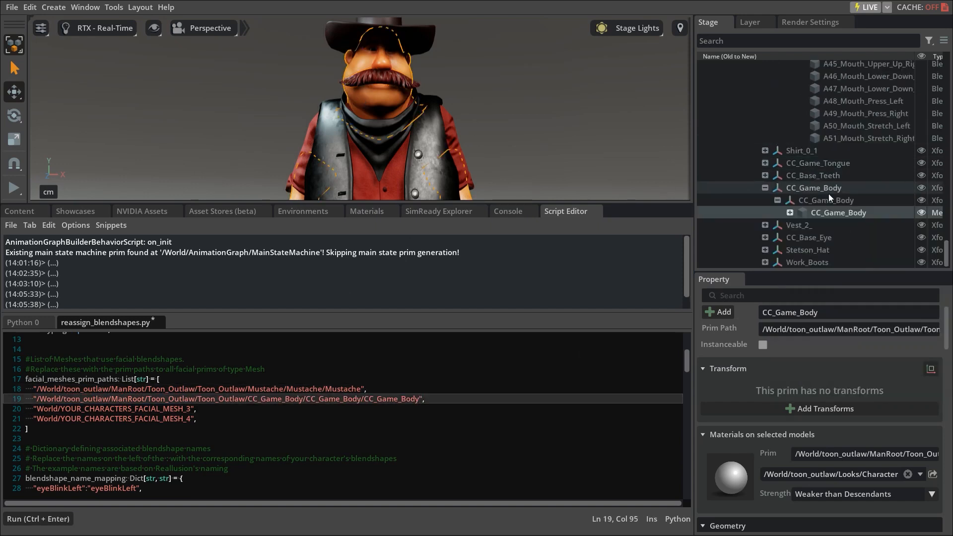
click(765, 163)
right_click(811, 187)
click(827, 344)
drag(193, 408, 34, 408)
key(ctrl+v)
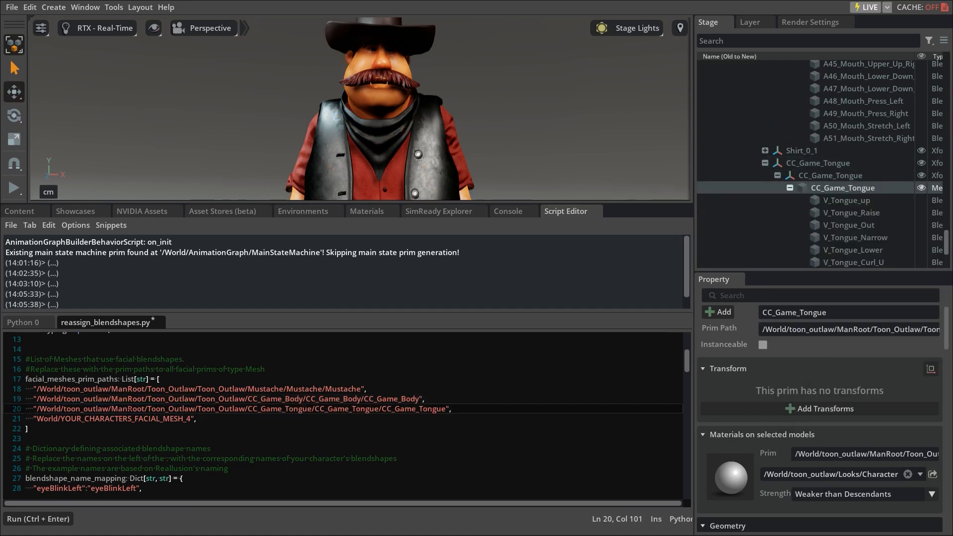
Replace the YOUR_CHARACTERS_FACIAL_MESH_4 placeholder with the prim path of the CC_Base_Teeth mesh.
scroll(789, 168, up, 15)
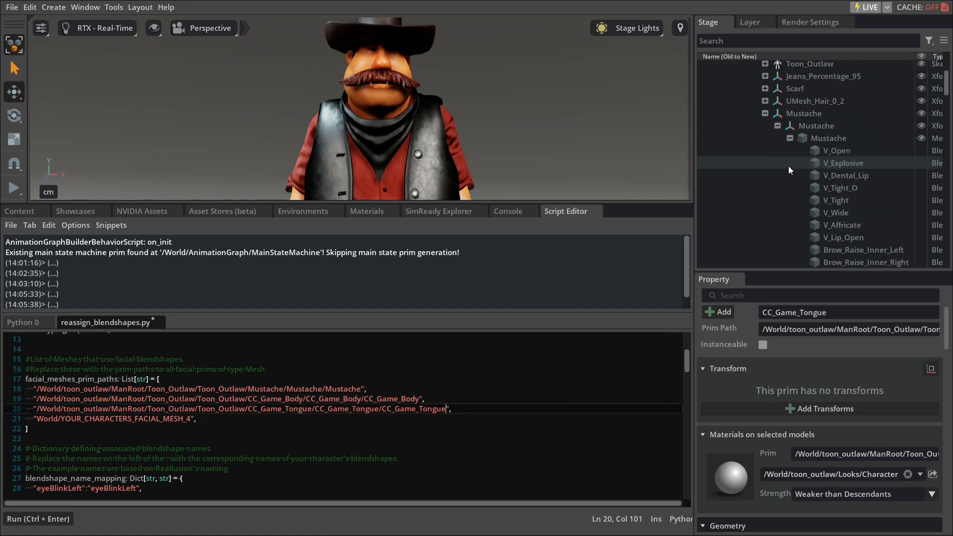
click(765, 113)
click(765, 138)
click(774, 175)
click(765, 175)
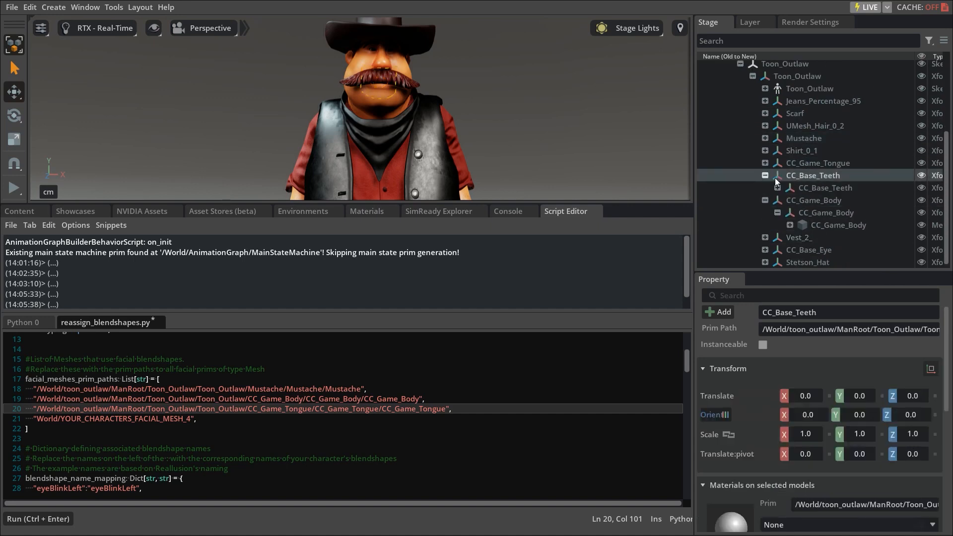
right_click(819, 189)
click(829, 359)
click(765, 175)
drag(191, 418, 35, 418)
key(ctrl+v)
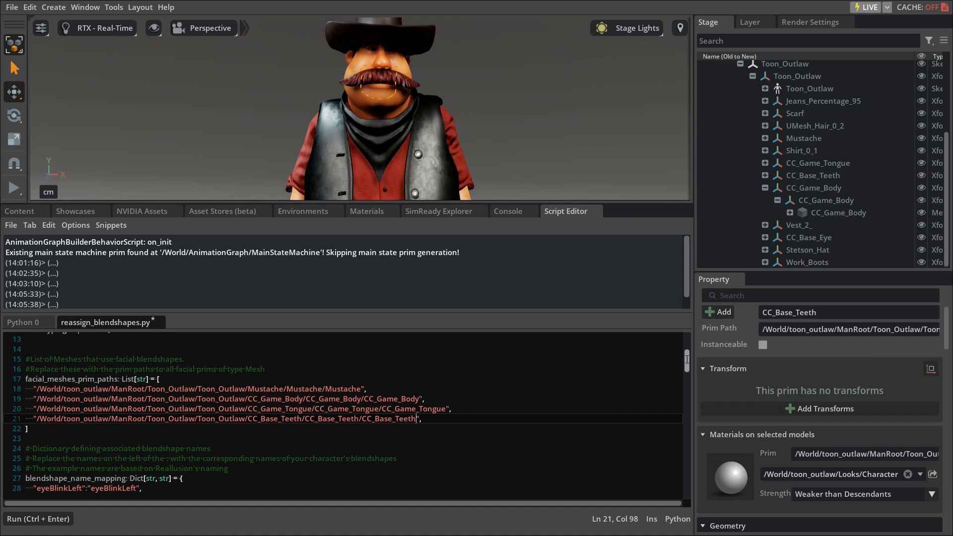
In blendshape_name_mapping, replace the first eyeBlinkLeft key with the CC_Game_Body blendshape name A14_Eye_Blink_Left.
mouse_move(687, 360)
mouse_down()
mouse_move(699, 430)
mouse_move(697, 371)
mouse_up()
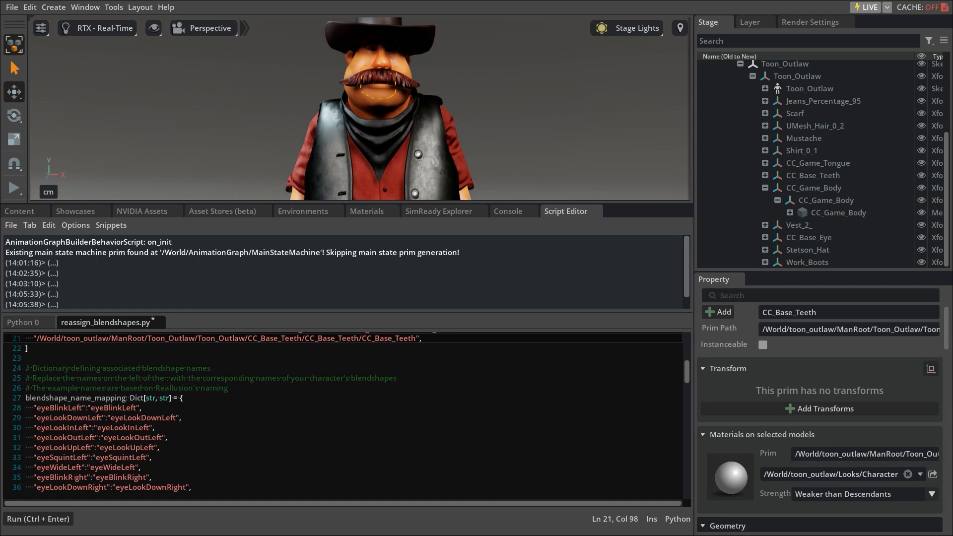
click(401, 102)
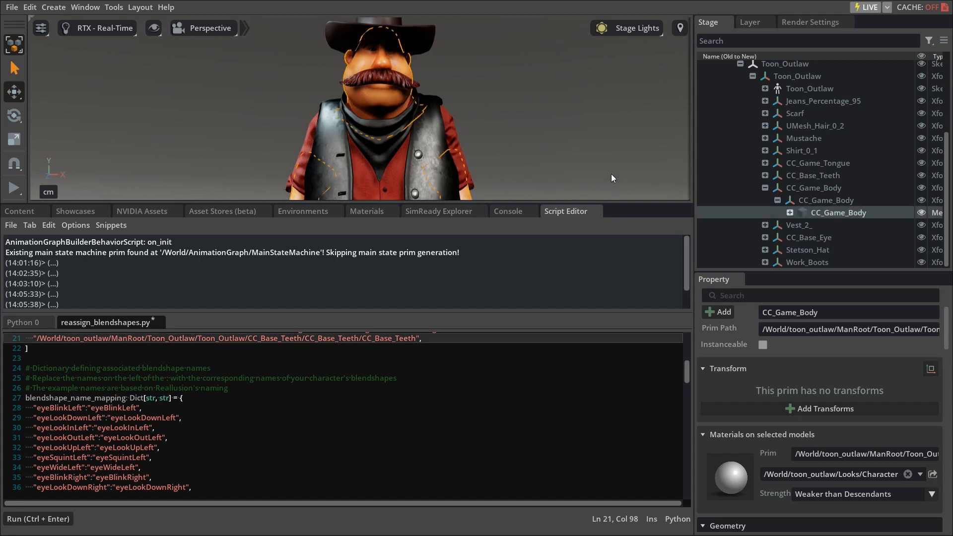
click(791, 212)
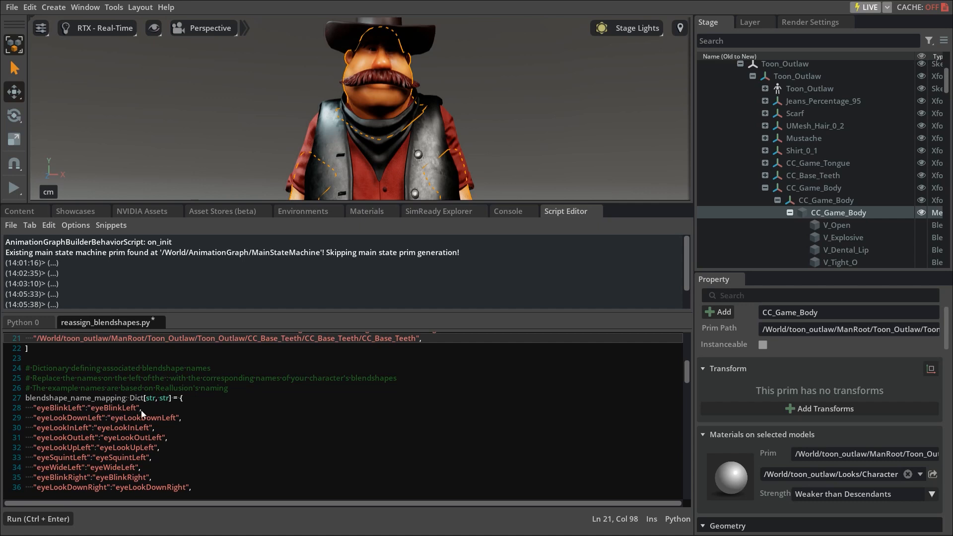
drag(946, 82, 943, 209)
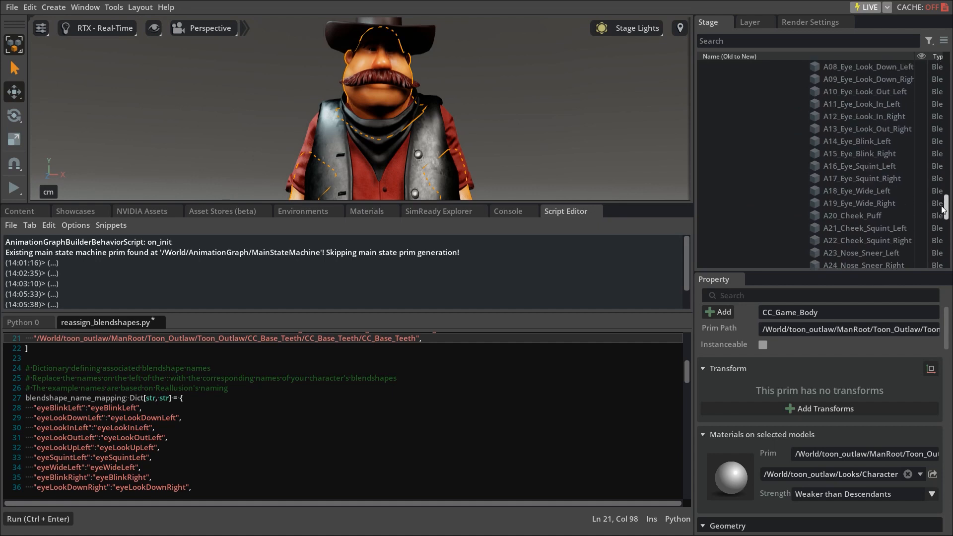
click(876, 143)
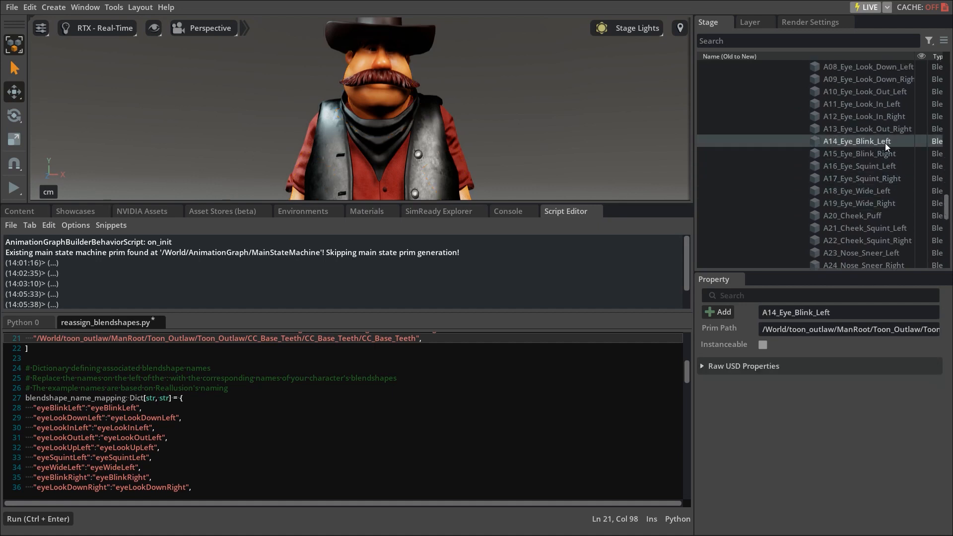
double_click(886, 143)
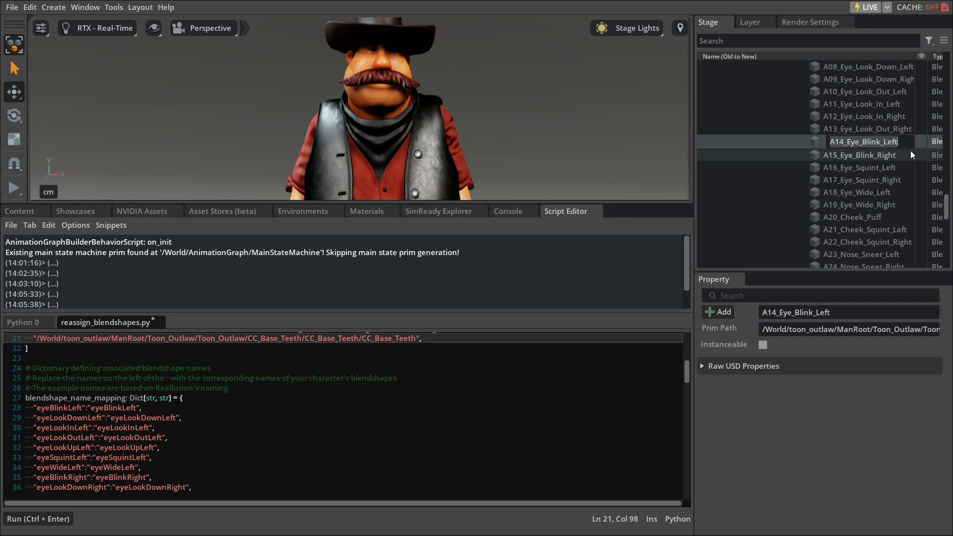
click(97, 410)
double_click(60, 408)
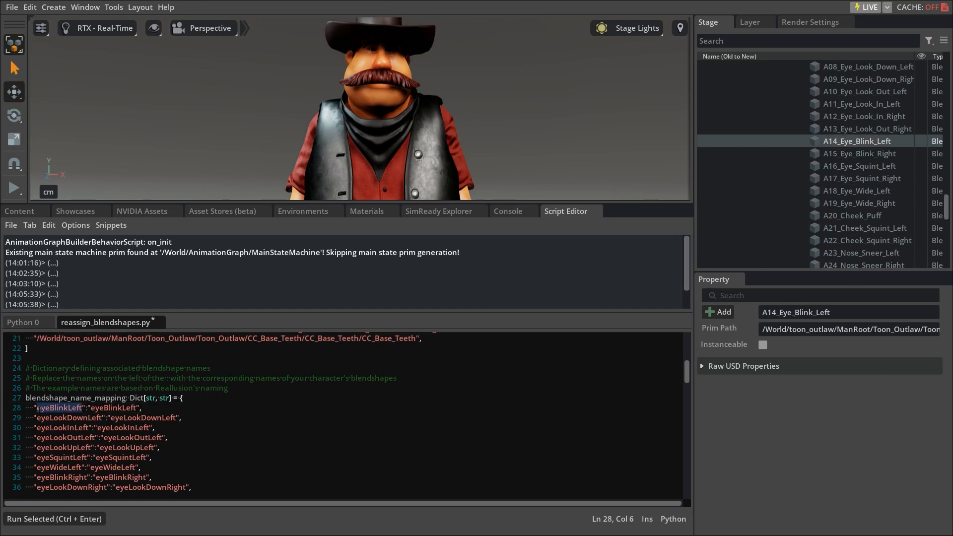
key(ctrl+v)
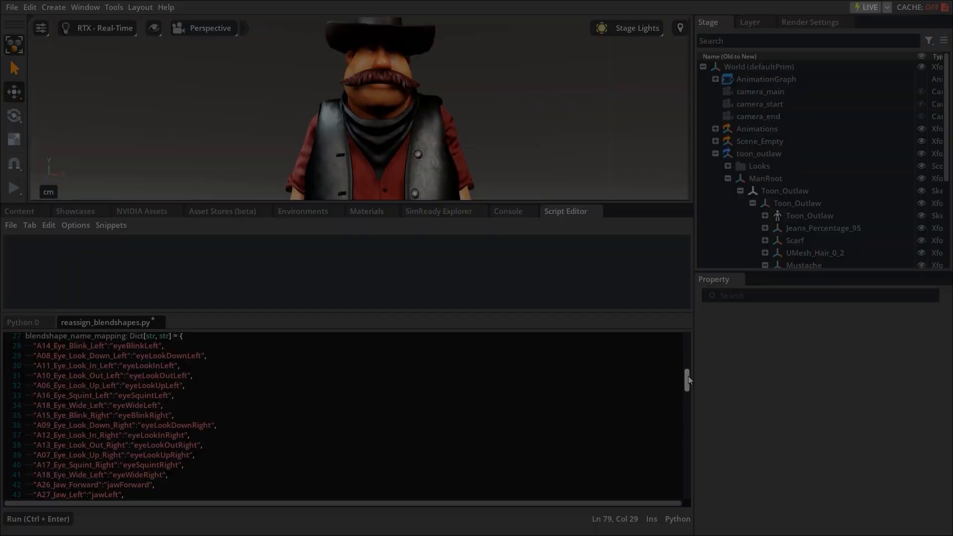
Run the reassign_blendshapes.py script, check its mapping output, and briefly play the animation to test the character.
drag(688, 376, 692, 433)
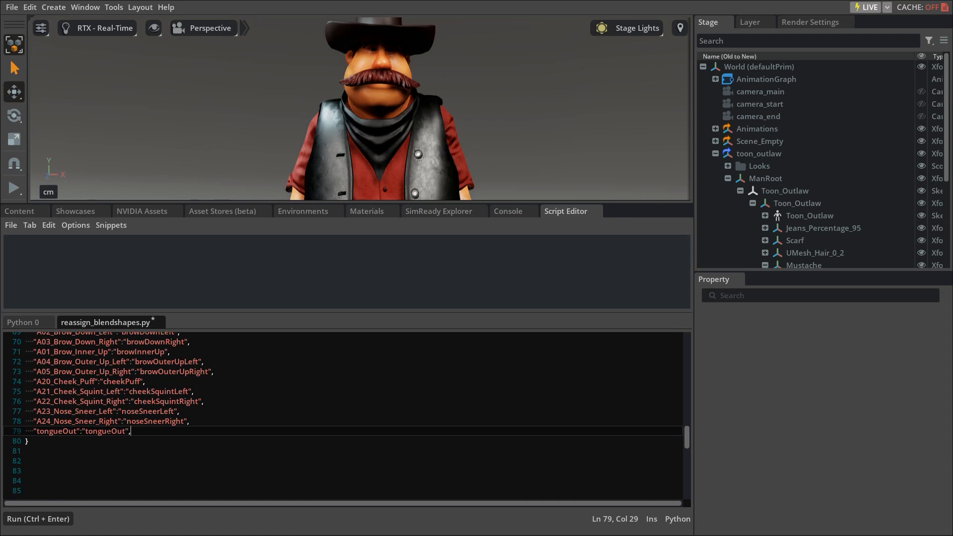
click(43, 523)
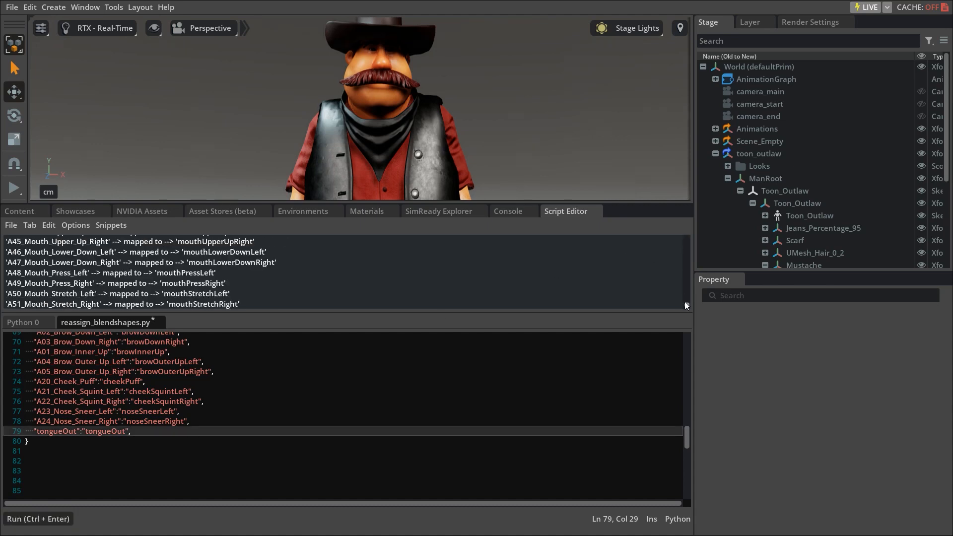
drag(686, 305, 687, 253)
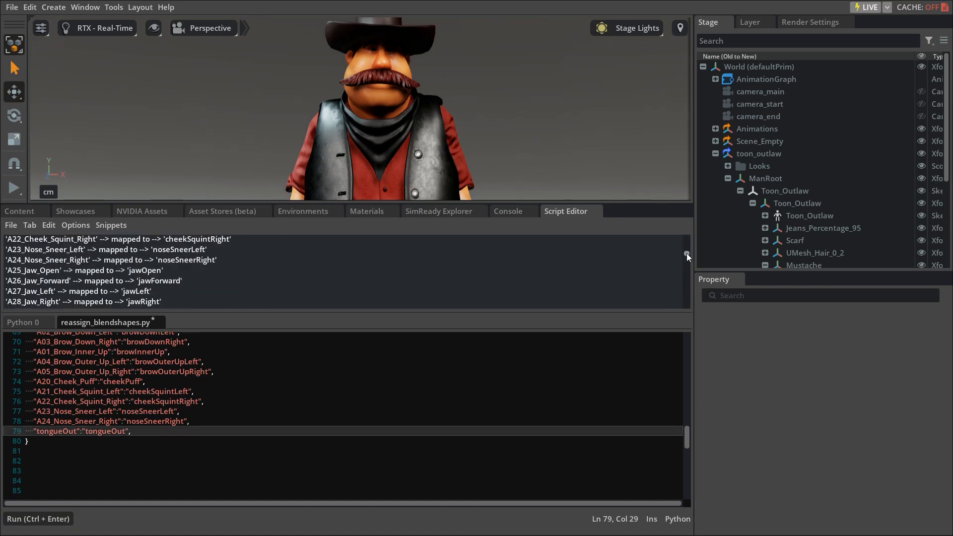
click(11, 189)
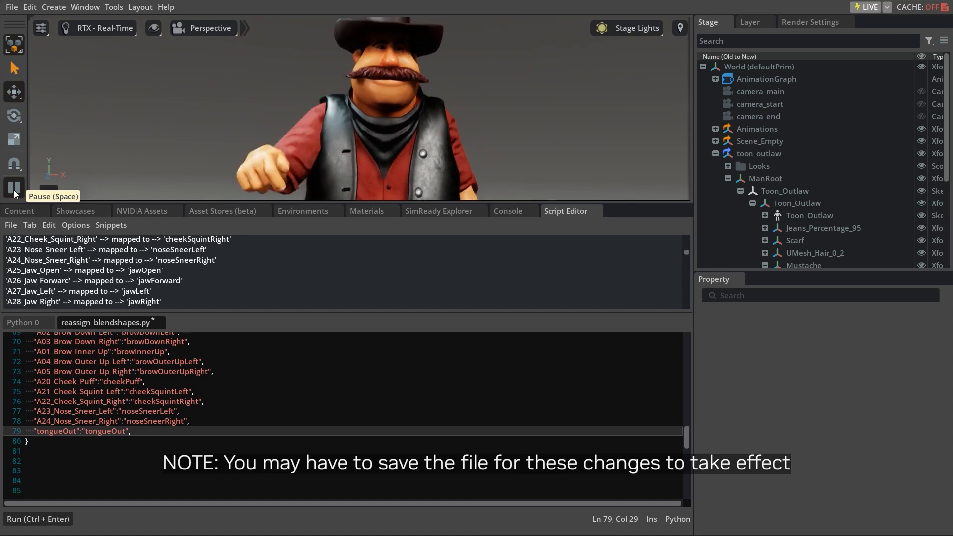
click(14, 191)
Set the Animation Source of the Toon_Outlaw skeleton to ACE_Animation_Target under the Rig_Retarget character.
drag(946, 145, 946, 197)
click(827, 127)
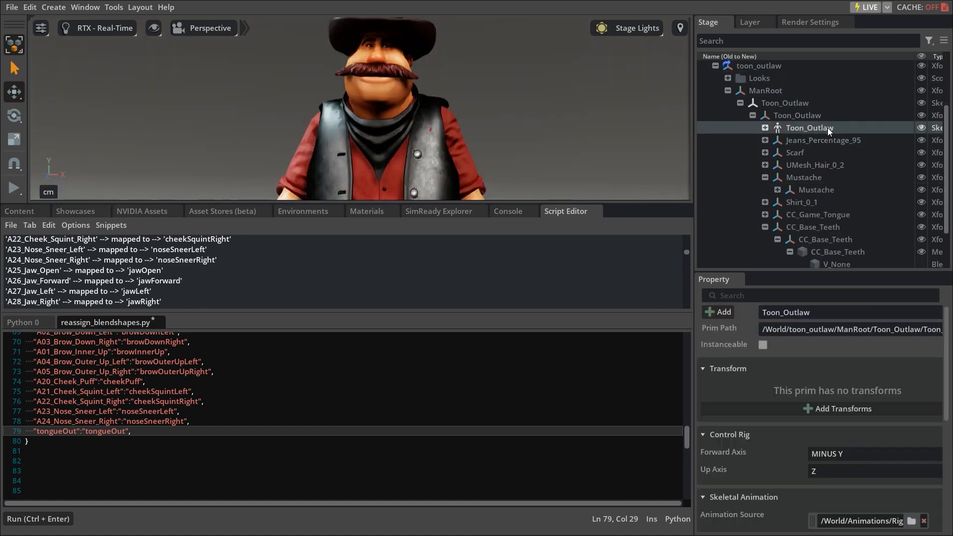
click(912, 521)
drag(595, 216, 597, 347)
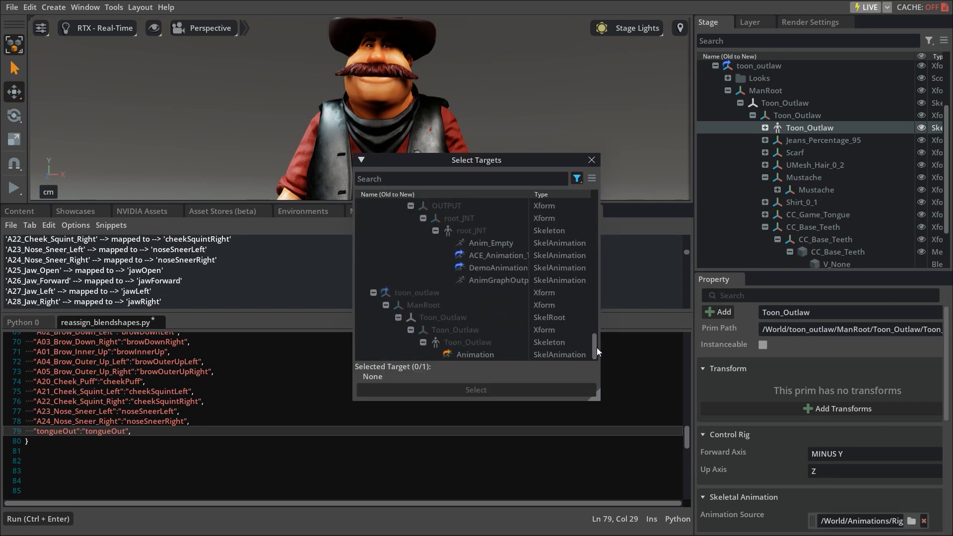
click(498, 255)
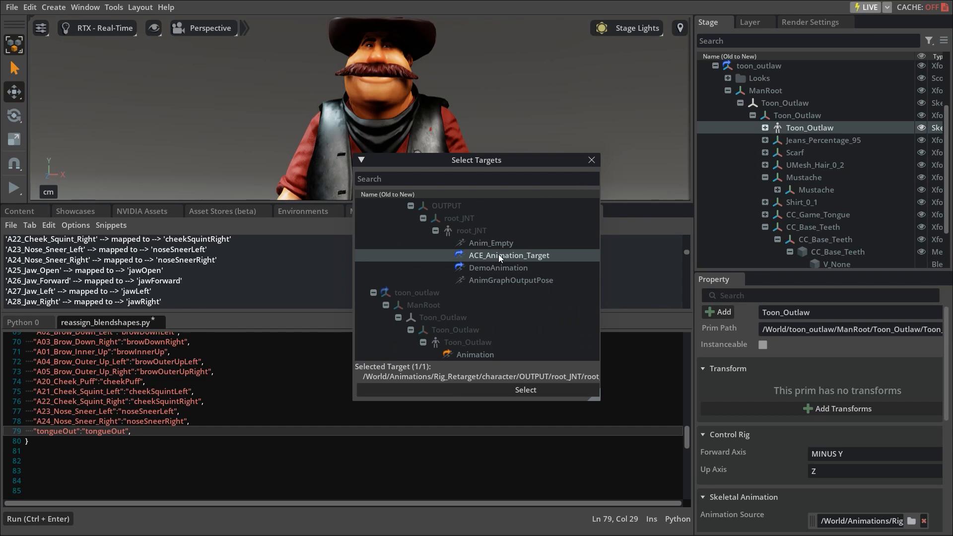
click(501, 393)
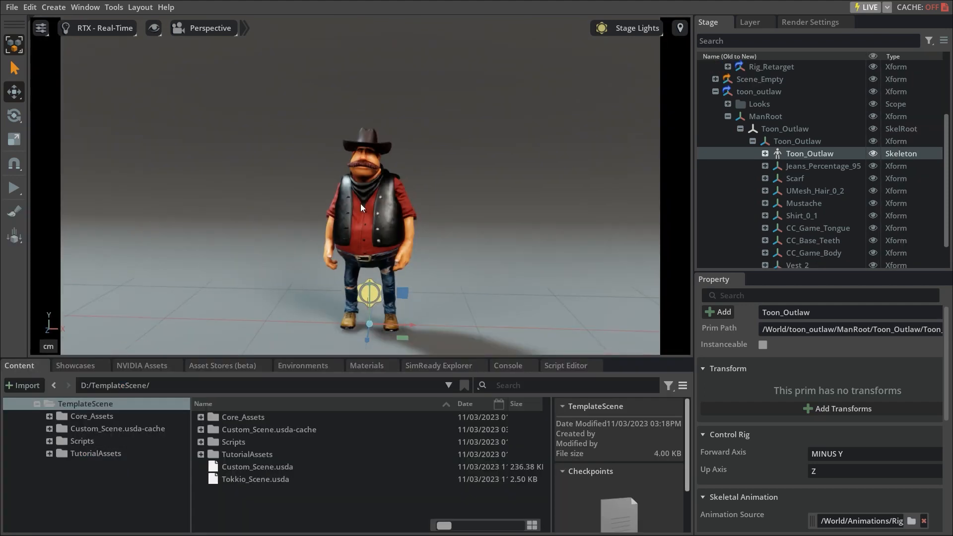
Delete the Scene_Empty prim from the stage.
click(715, 91)
right_click(757, 180)
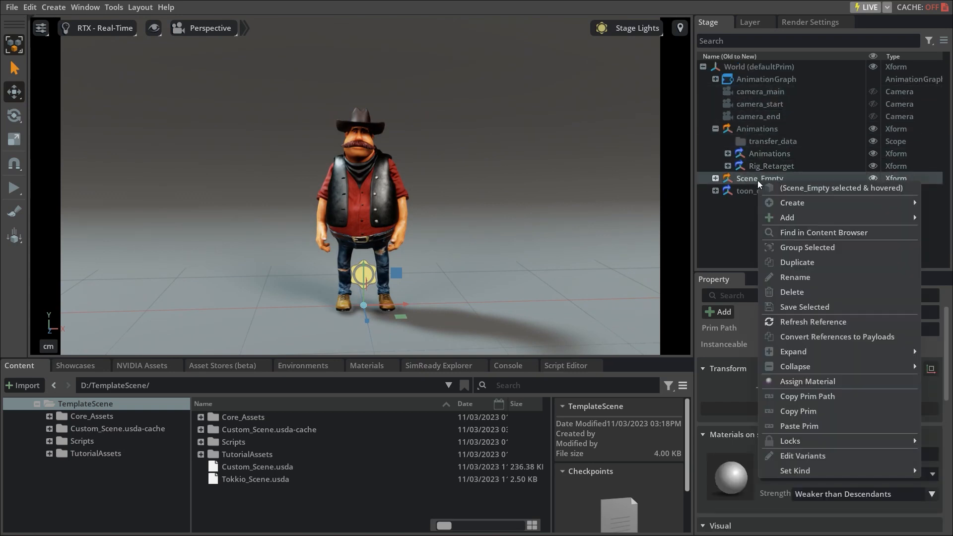
click(794, 292)
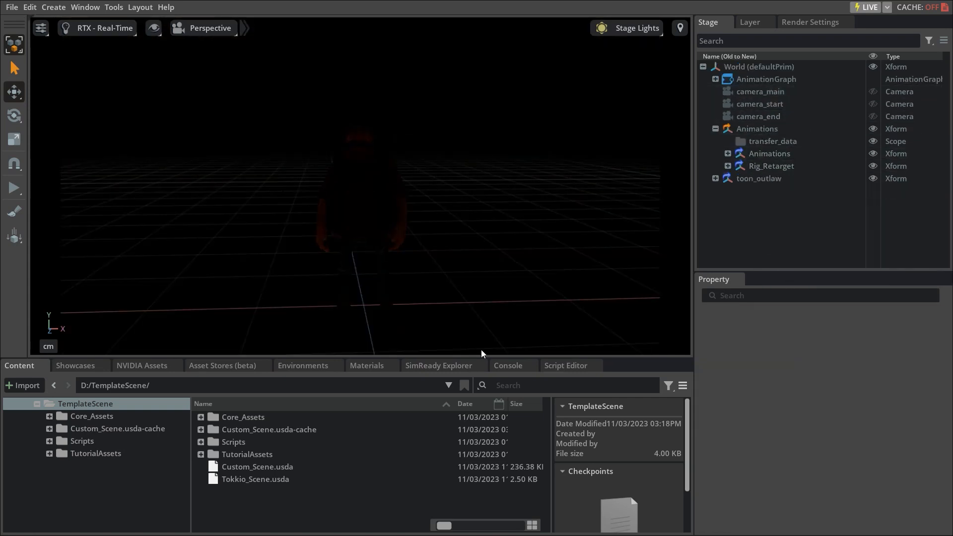
Add Desert_Scene.usda and Western_House.usdz from TutorialAssets/BackgroundScene to the stage, placing the house behind the character.
double_click(247, 453)
double_click(250, 417)
drag(251, 454, 775, 201)
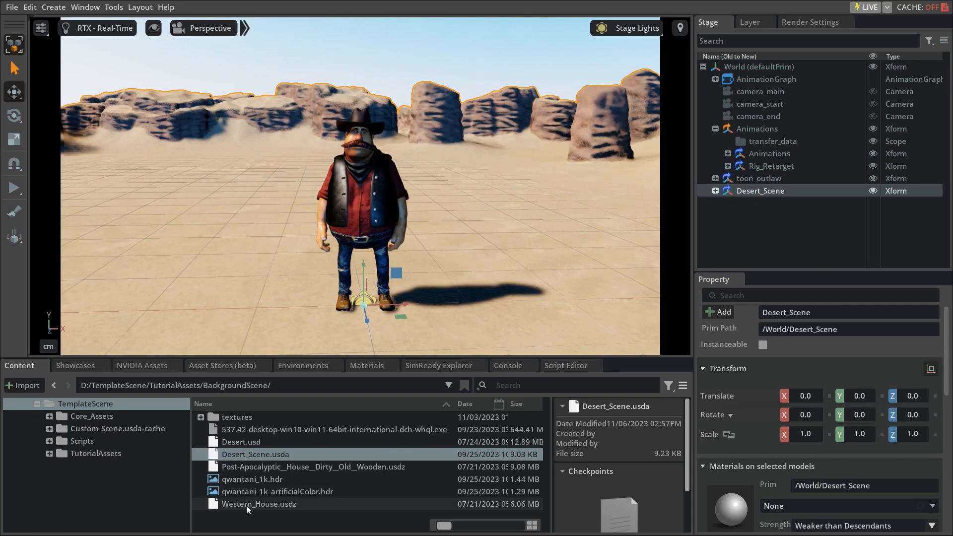
drag(247, 507, 475, 207)
key(Escape)
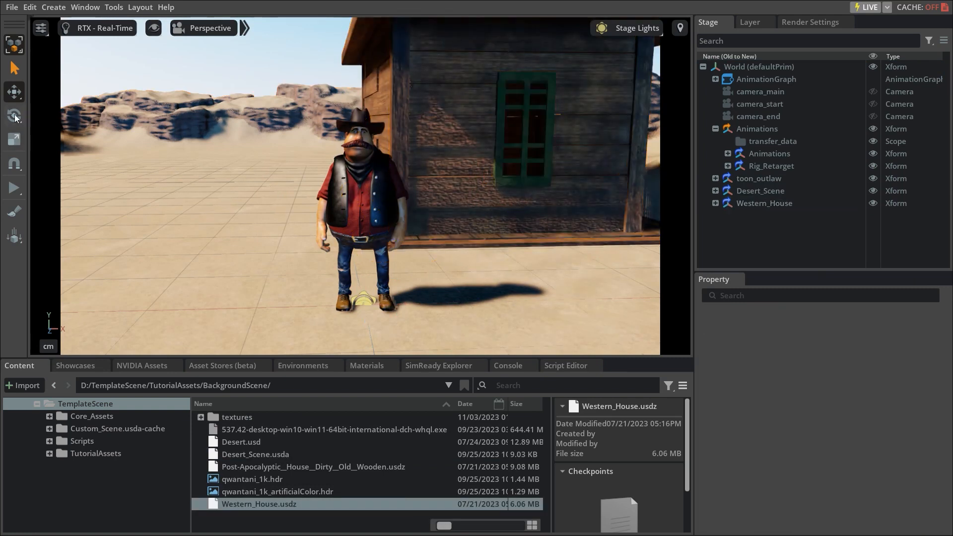
Rotate Western_House about -107.8 degrees around the Y axis so its saloon-door entrance faces the camera behind the character.
click(14, 116)
click(764, 203)
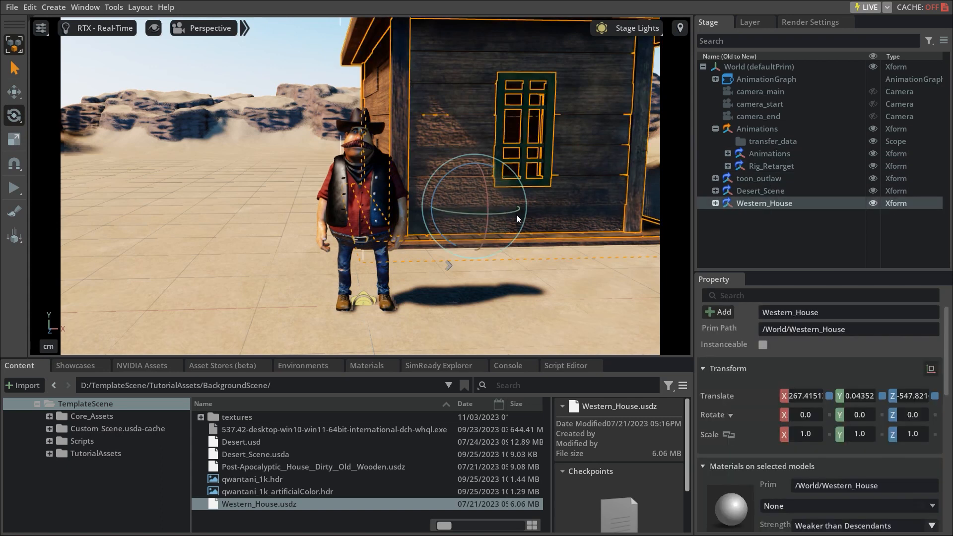
drag(513, 214, 570, 216)
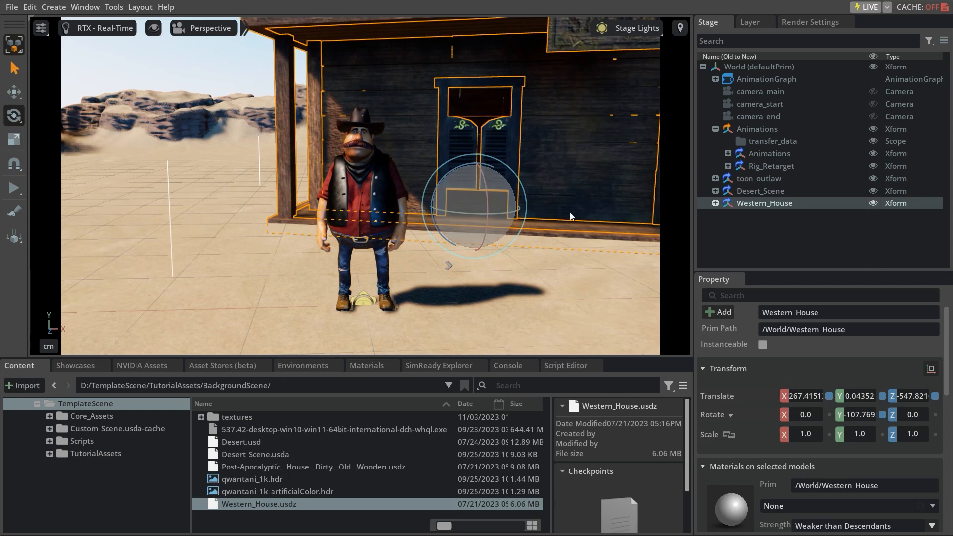
click(749, 219)
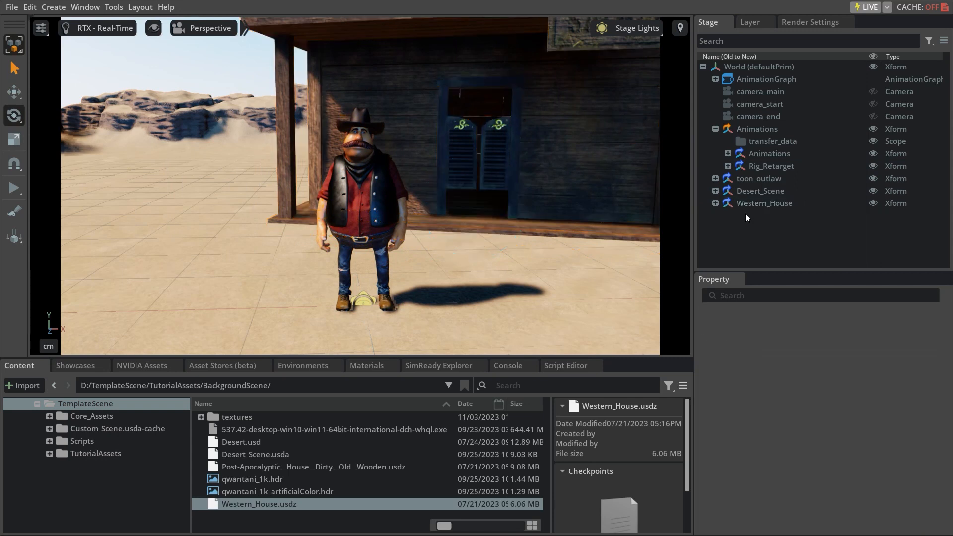
Look through camera_main in the viewport and unlock that camera for editing.
click(213, 32)
mouse_move(221, 55)
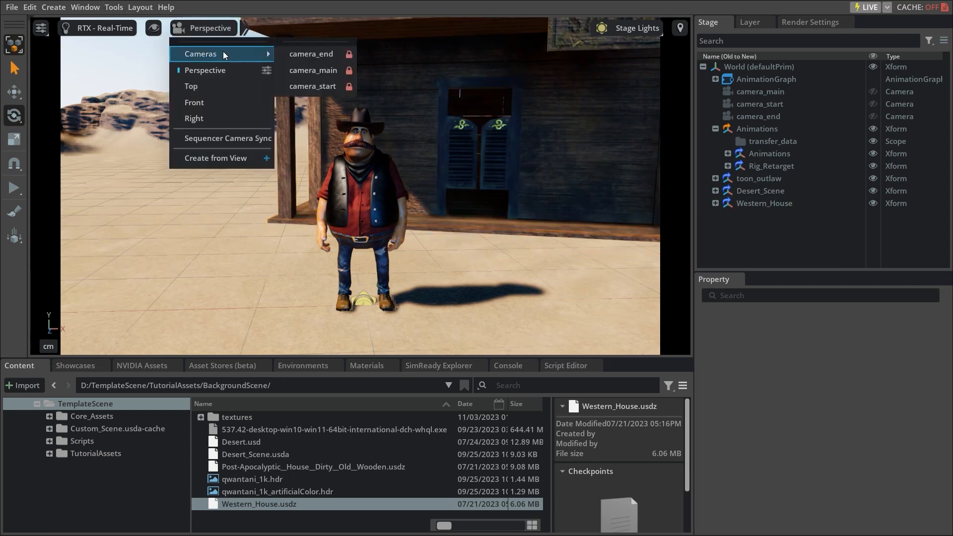
click(314, 71)
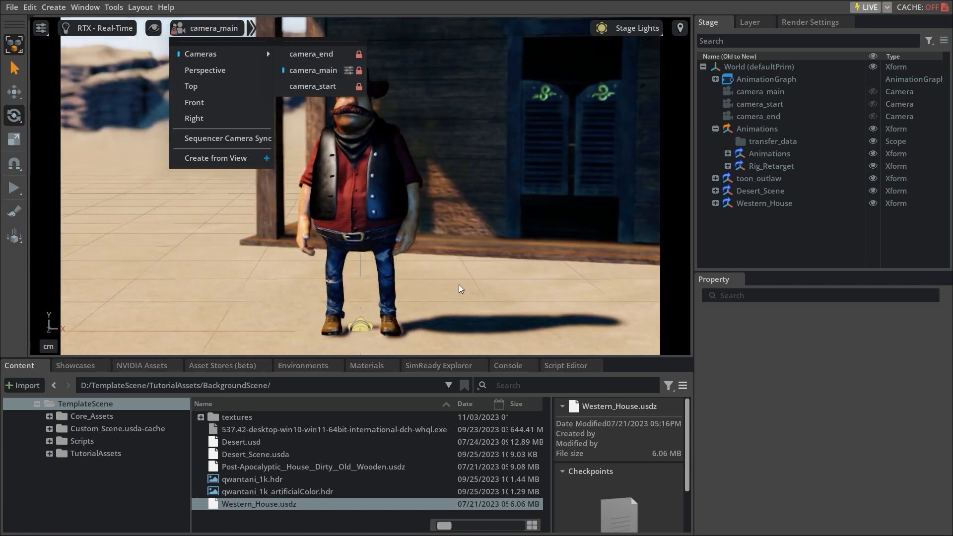
click(359, 71)
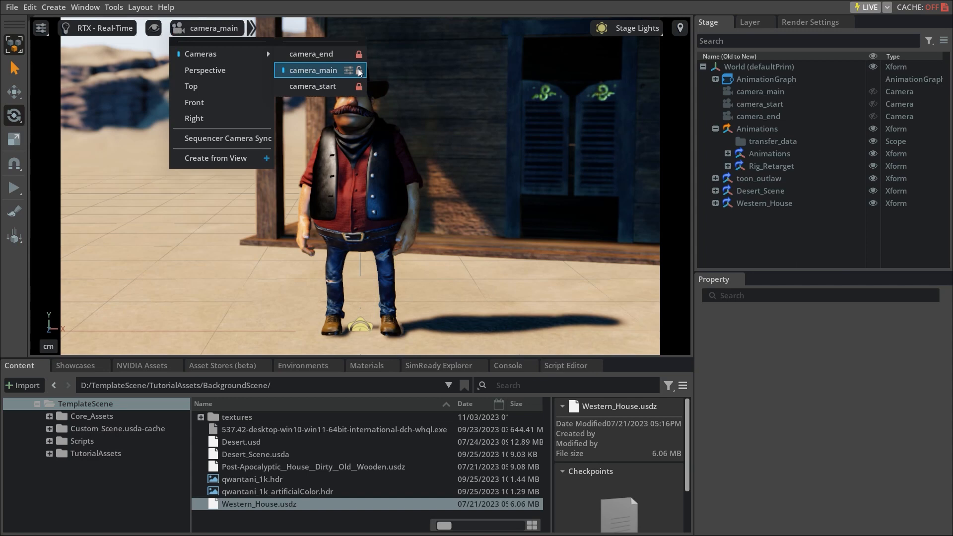
Move camera_main in to a waist-up framing of the character and set its Focus Distance to about 390.9.
click(380, 42)
scroll(358, 89, up, 5)
scroll(365, 91, up, 2)
scroll(371, 94, down, 1)
middle_drag(372, 94, 400, 187)
click(791, 93)
drag(883, 524, 852, 524)
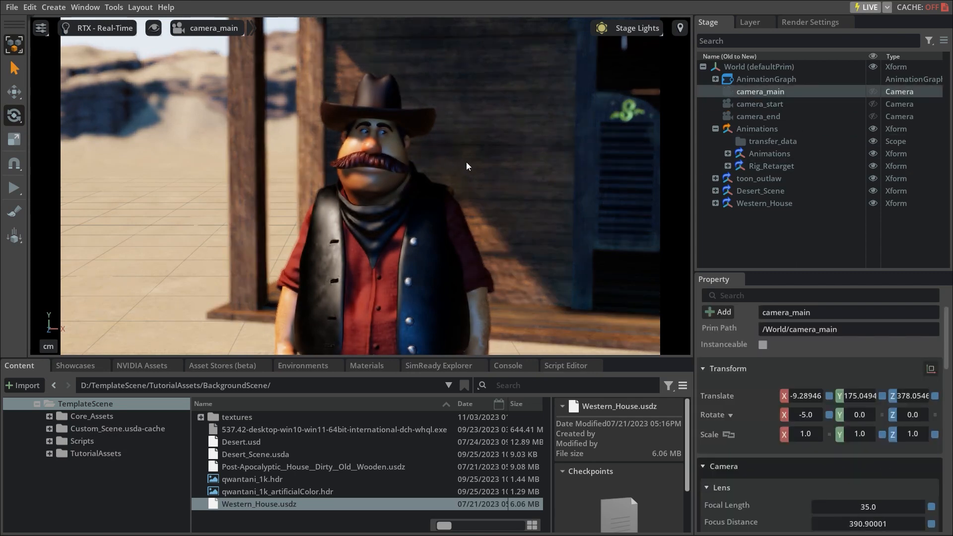
Fine-tune the camera_main framing on the character's upper body, with translation about -26.4, 185.5, 342.3 and rotation about -6.7, -3.1, 0.
right_drag(372, 175, 446, 180)
middle_drag(380, 157, 628, 156)
right_drag(628, 159, 379, 180)
middle_drag(379, 179, 335, 189)
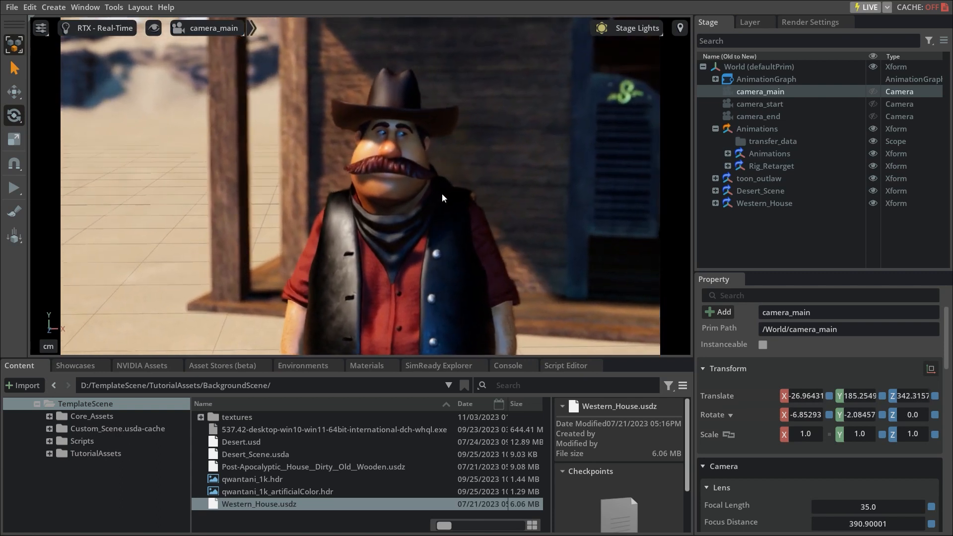
right_drag(445, 195, 461, 189)
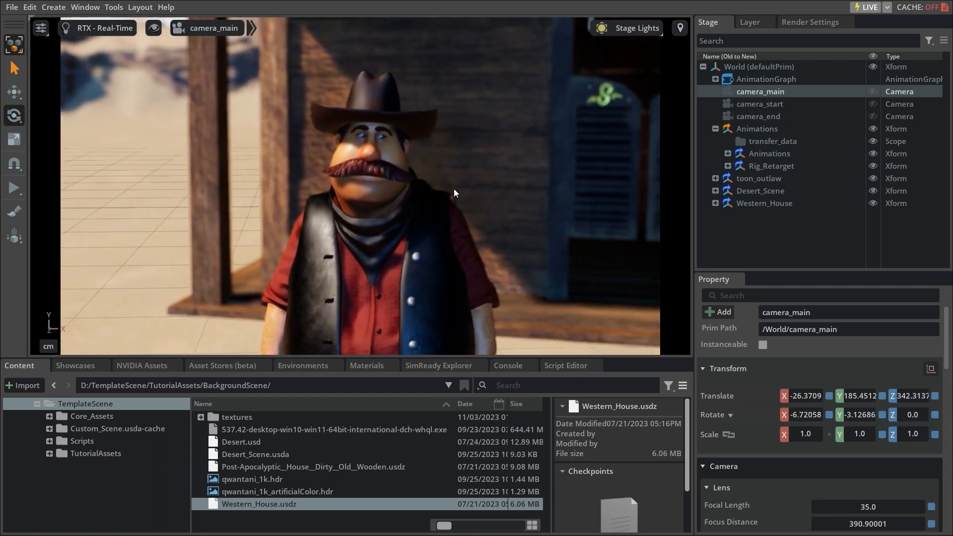
Lock camera_main again and return the viewport to the Perspective camera.
click(219, 29)
mouse_move(249, 54)
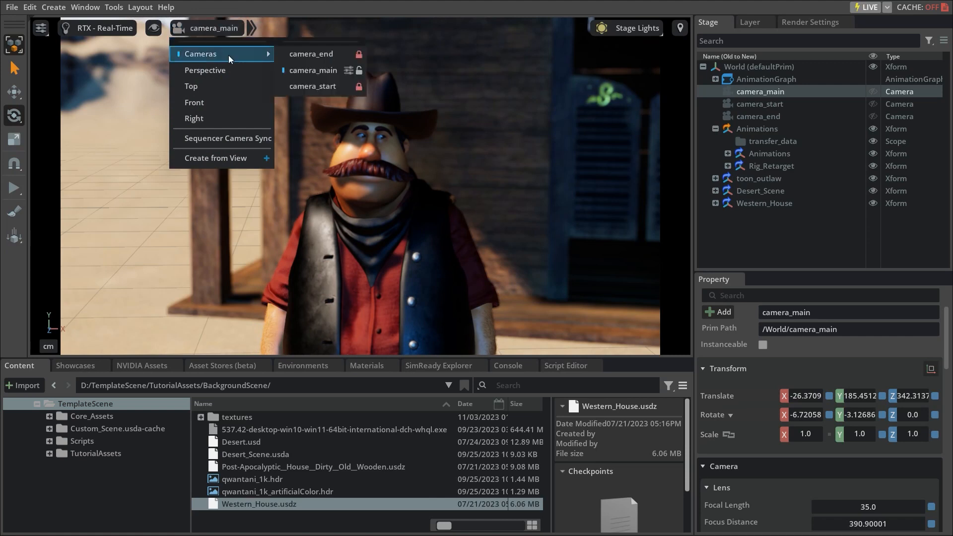
click(360, 71)
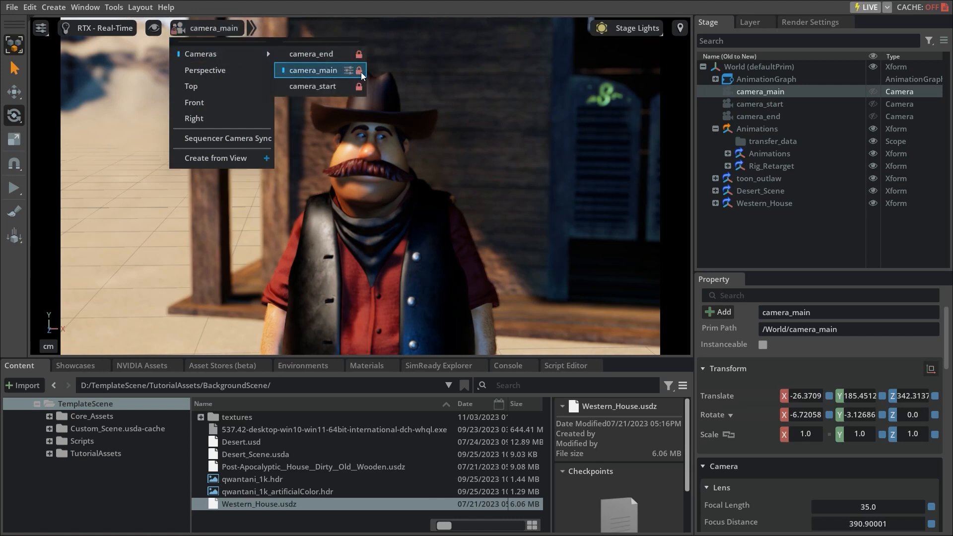
click(198, 72)
click(198, 77)
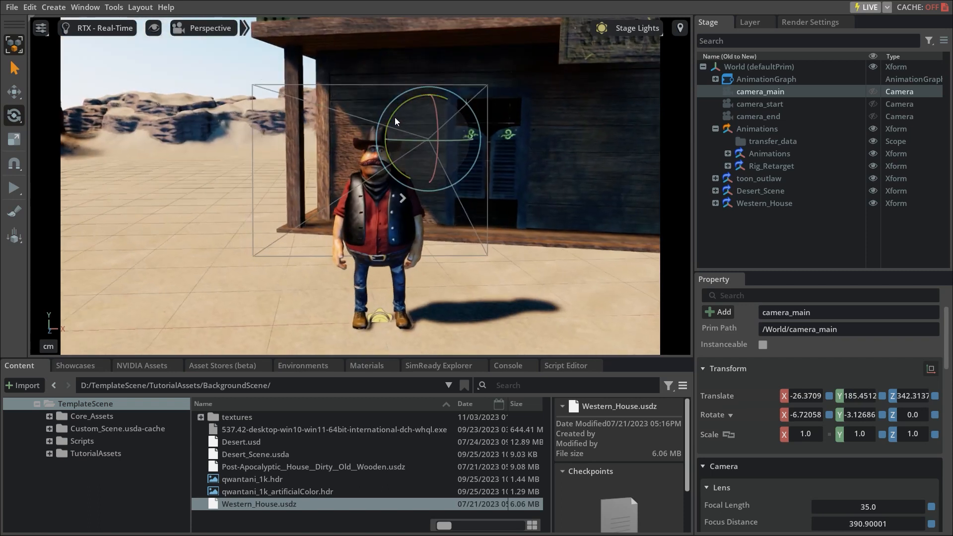
Save the stage with its new background and adjusted main camera.
click(11, 7)
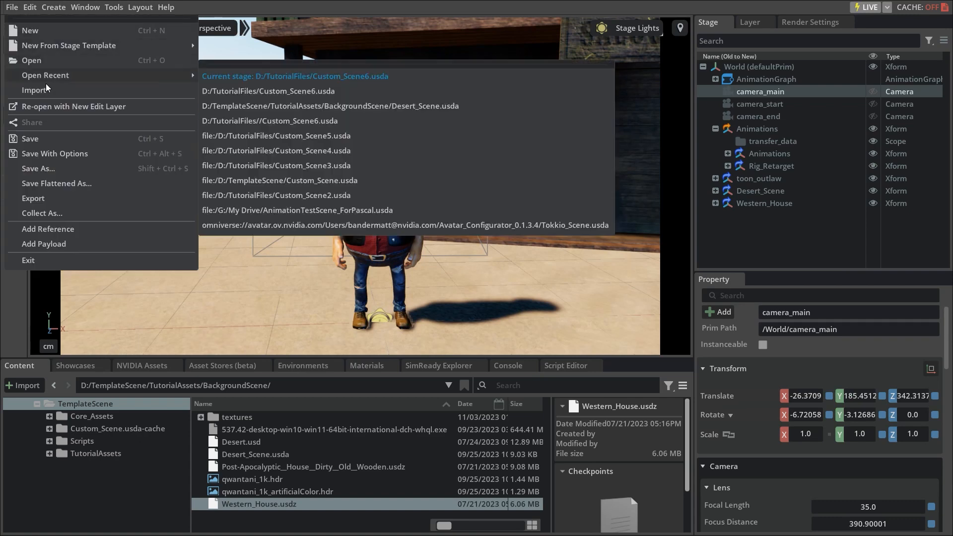